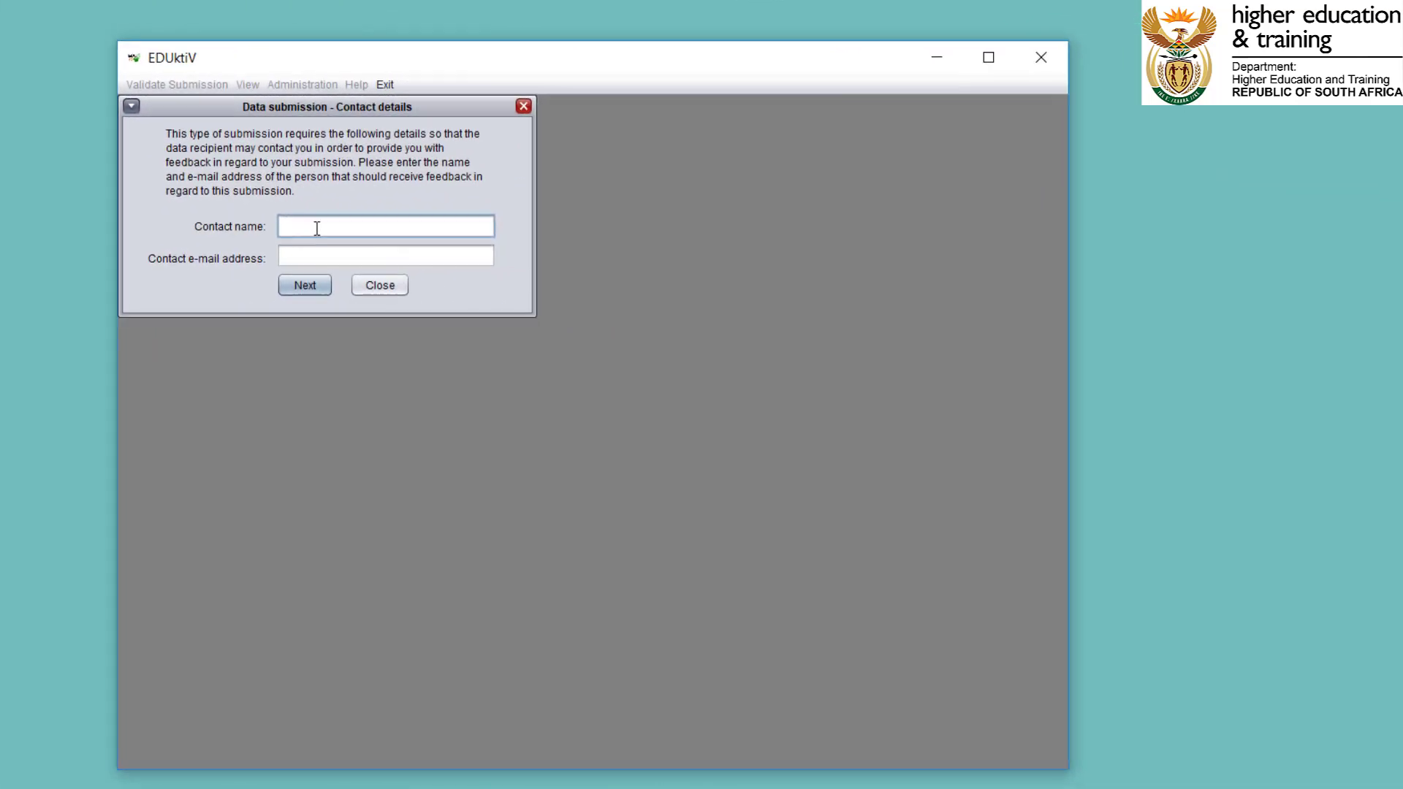
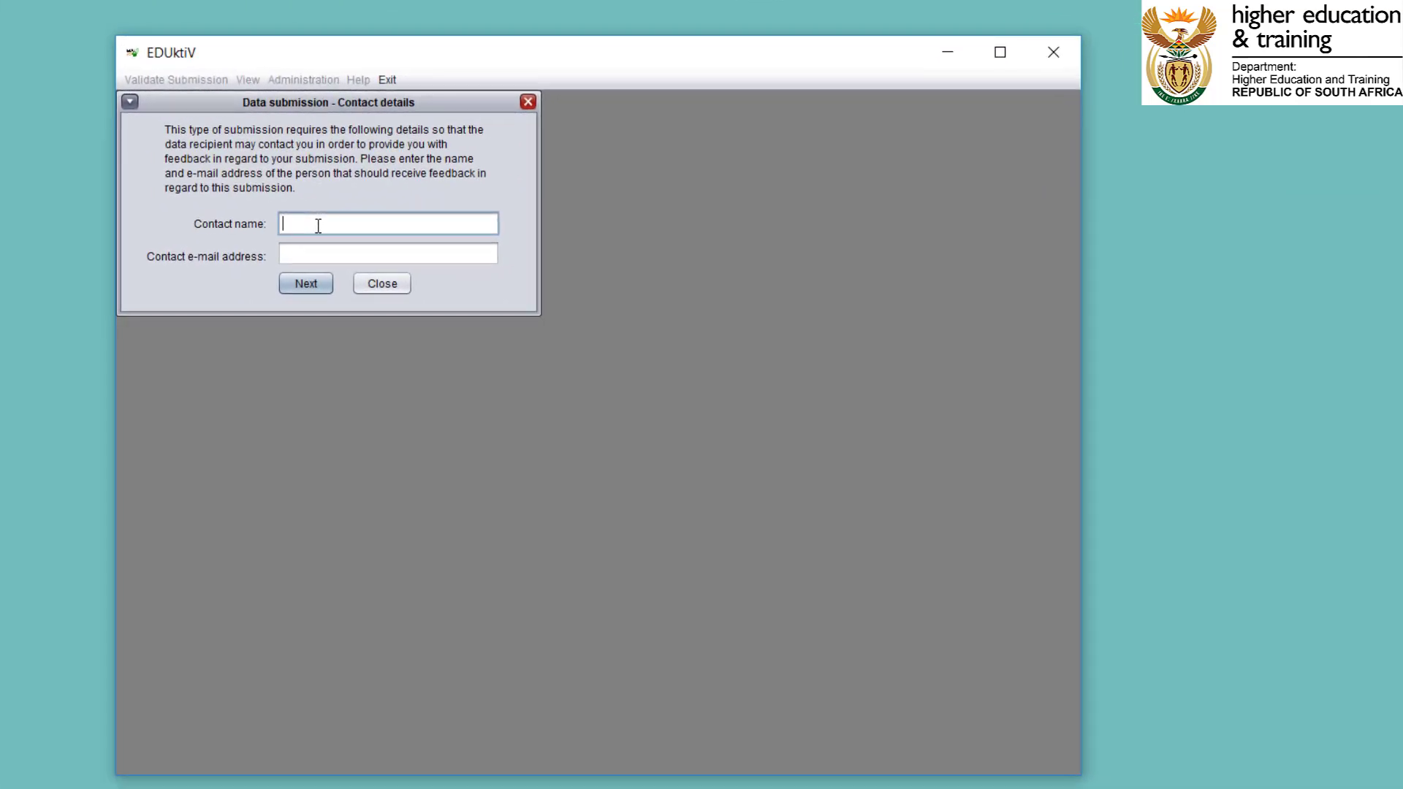
Fill in the contact person's full name and e-mail address in the data submission contact details.
key("Tab")
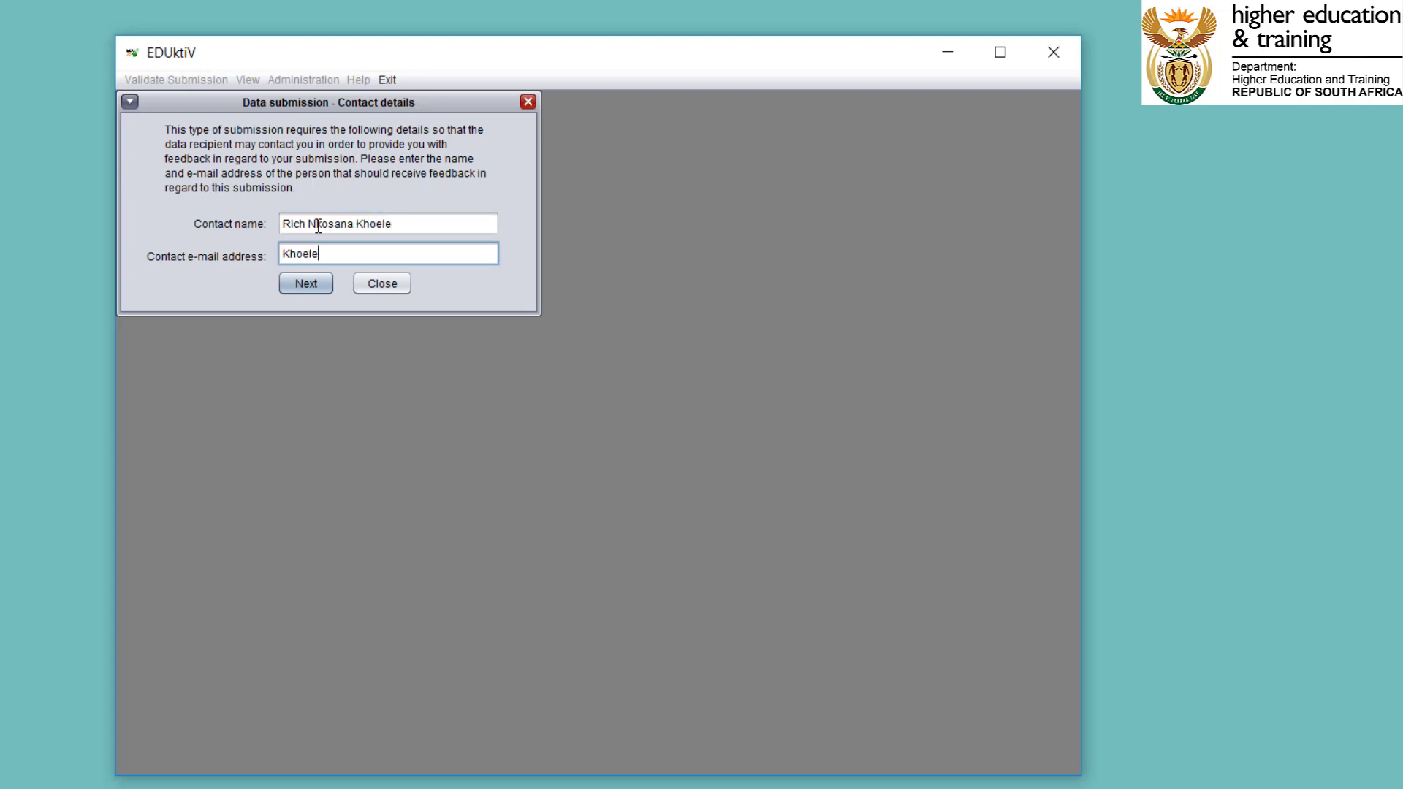
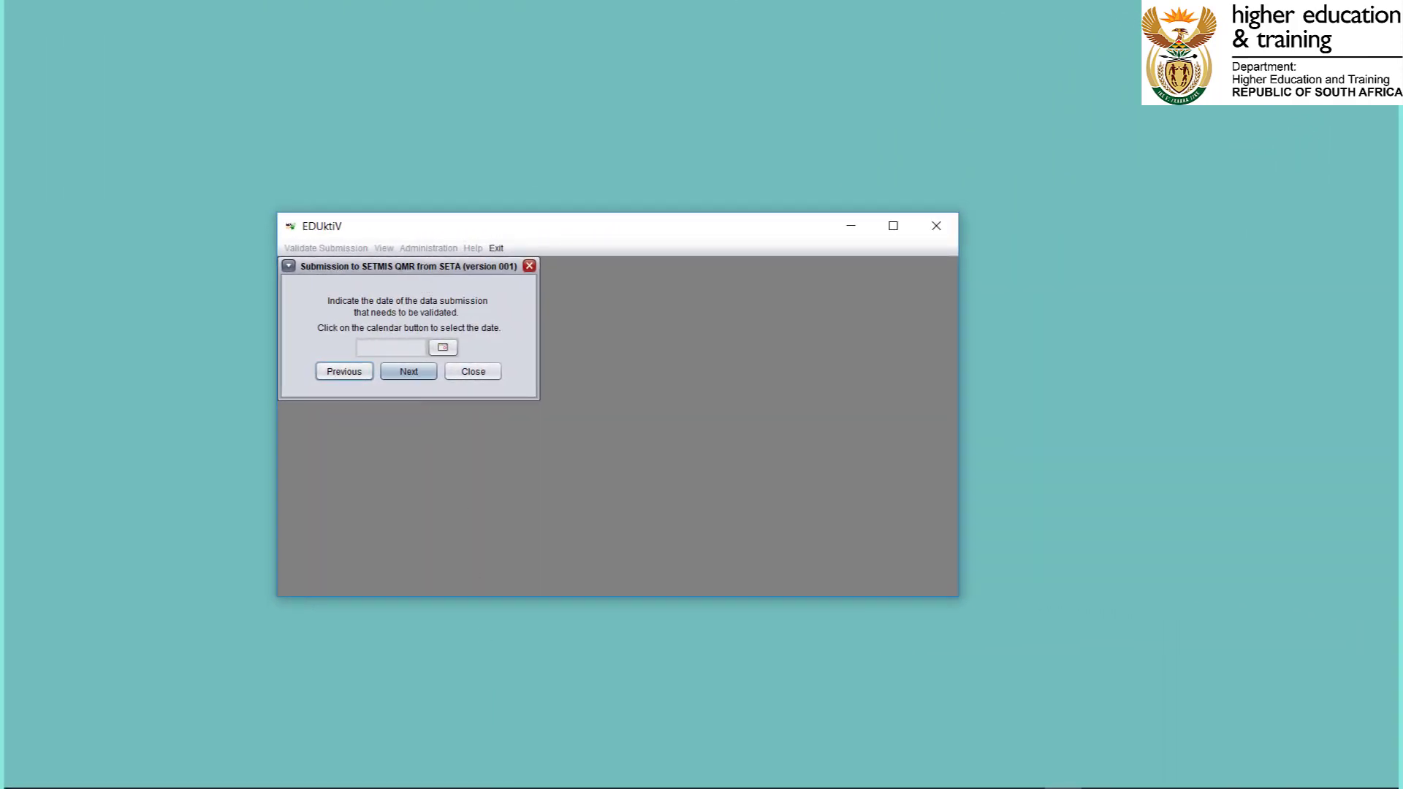
Check the date in the data file names in the SubmissionIn folder in File Explorer, then return to EDUktiV.
mouse_move(157, 773)
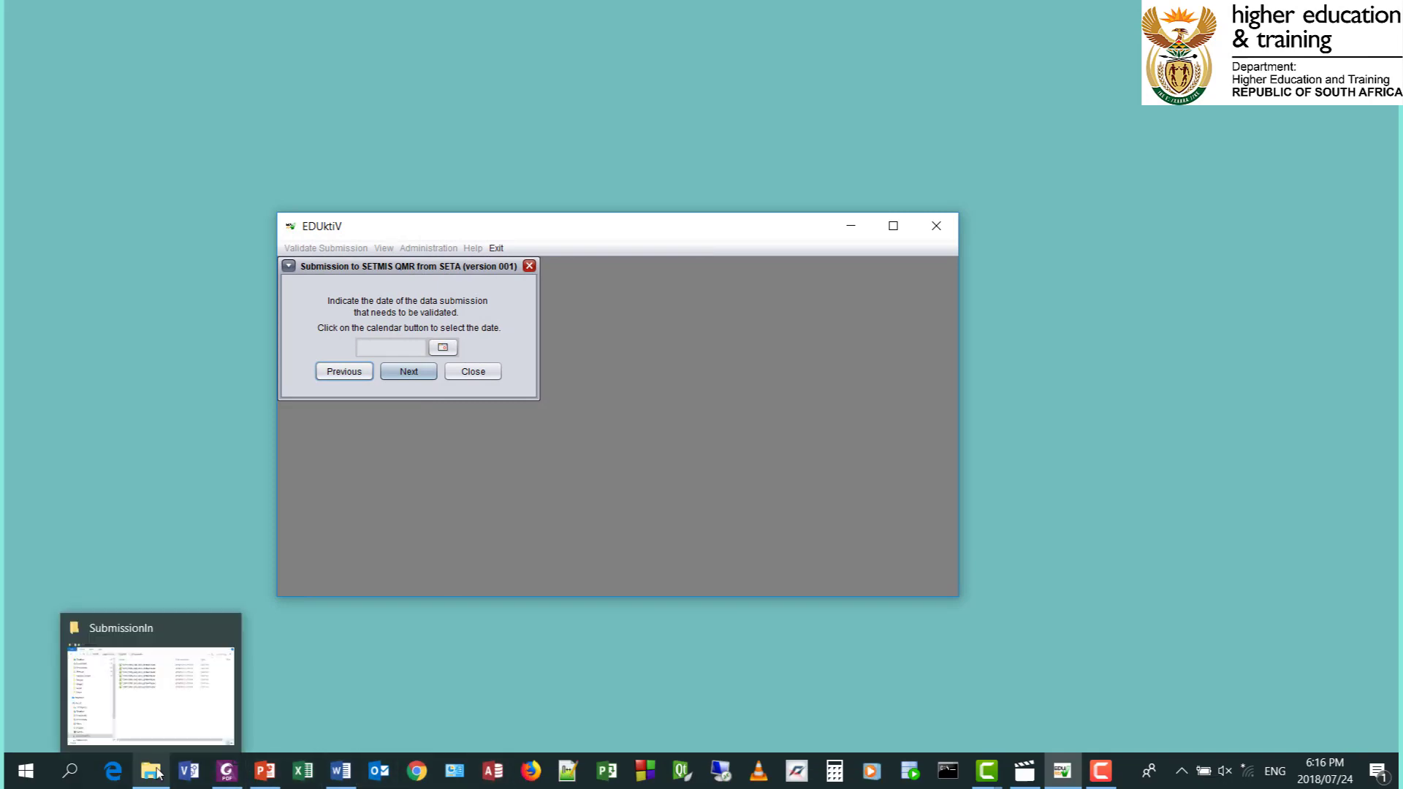
left_click(156, 714)
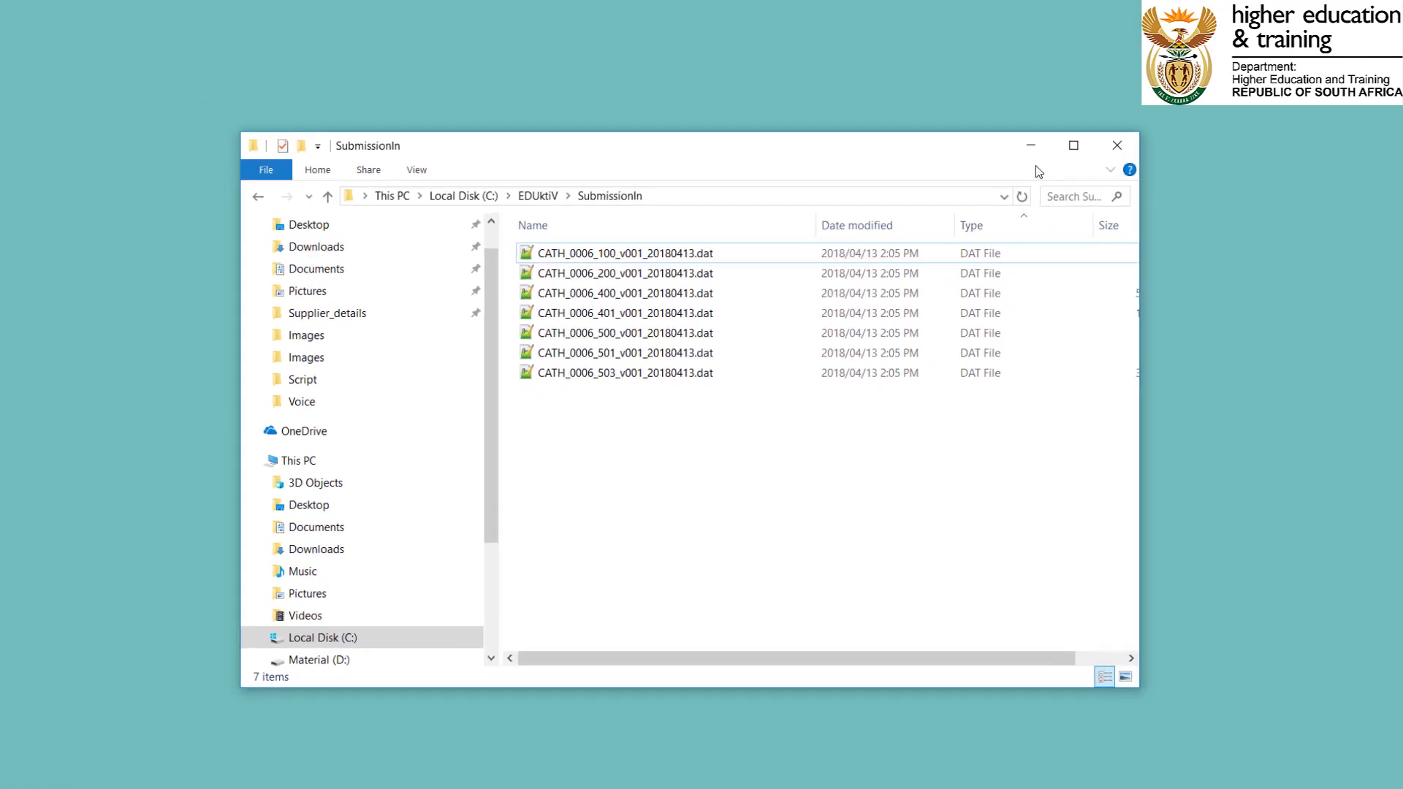
left_click(1133, 66)
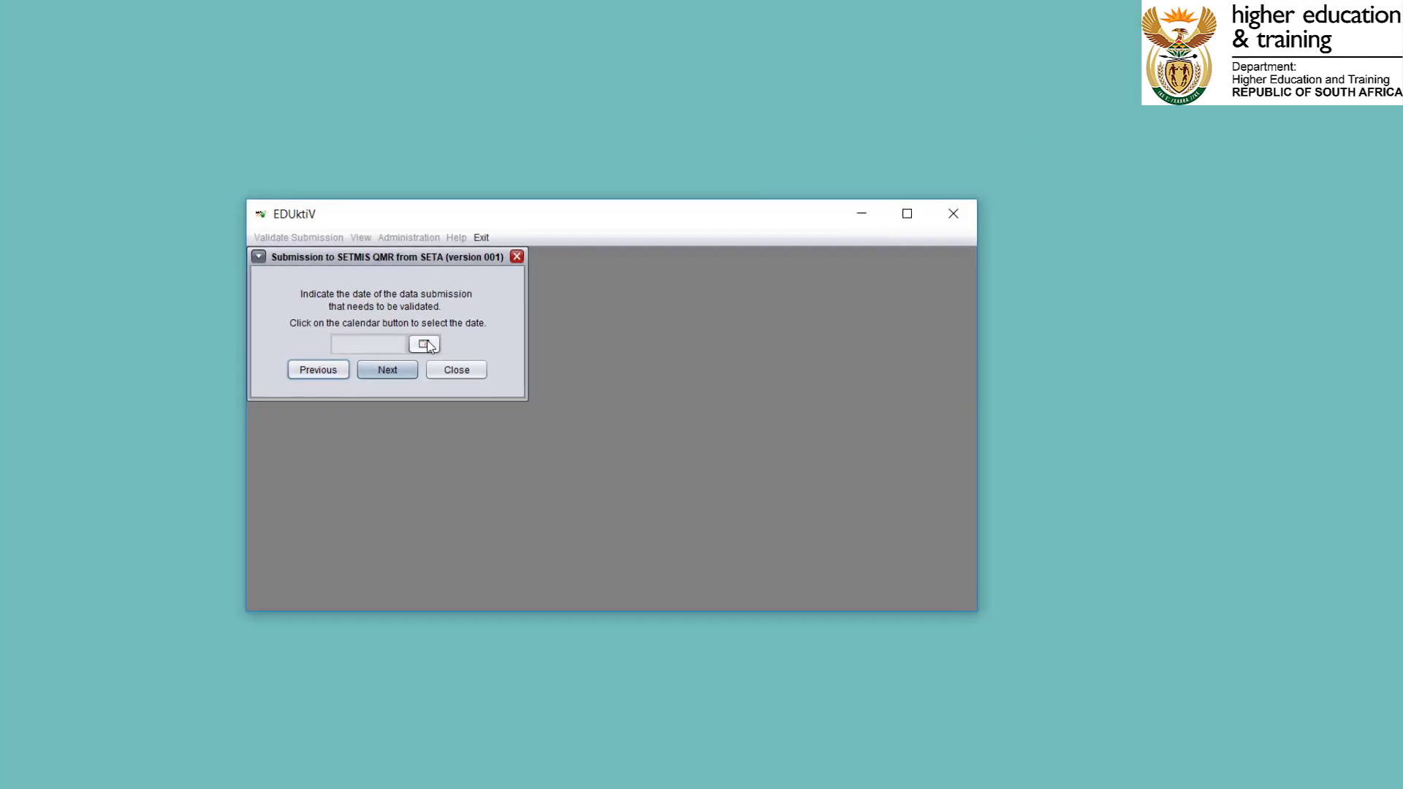
Set the data submission date to 13 April 2018 and continue to the import location.
left_click(443, 347)
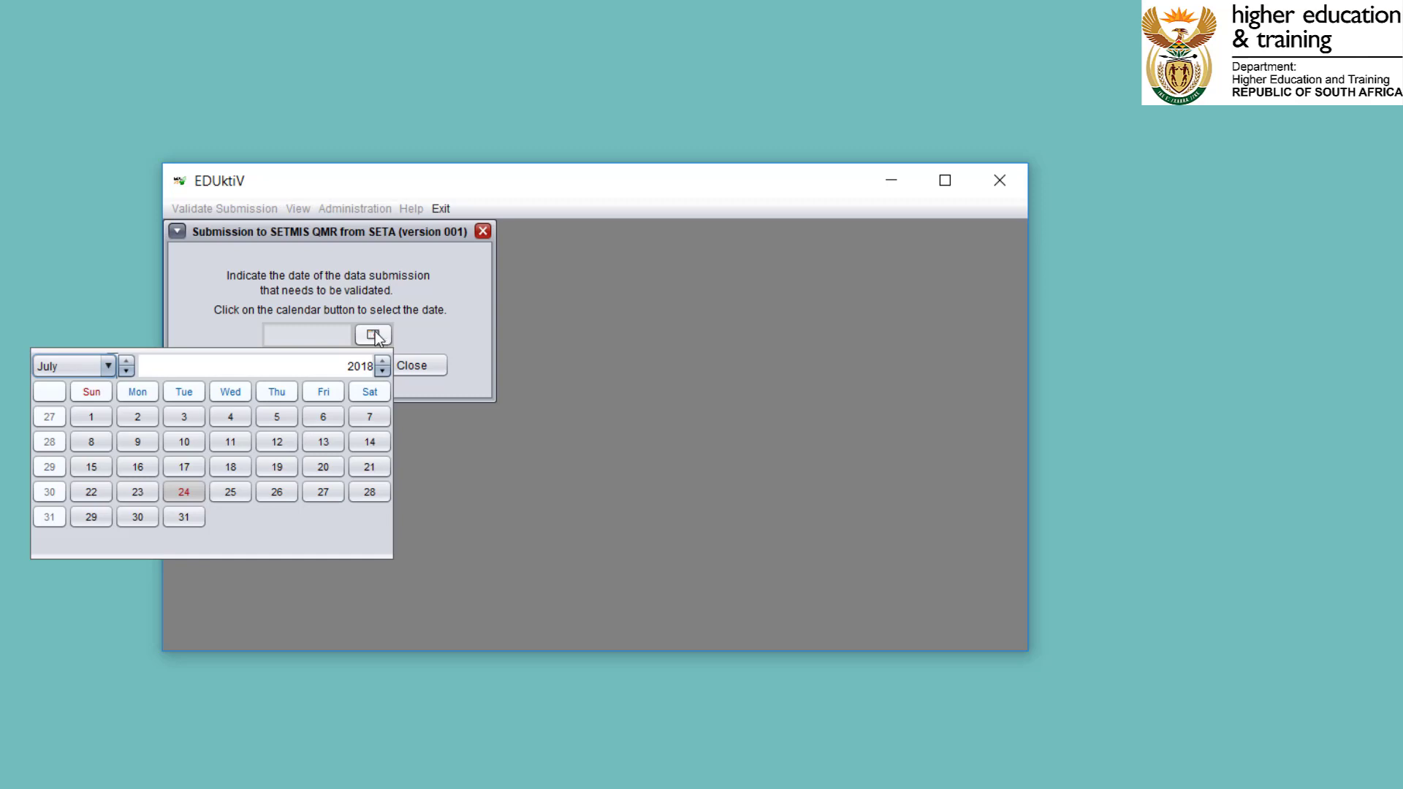
left_click(107, 366)
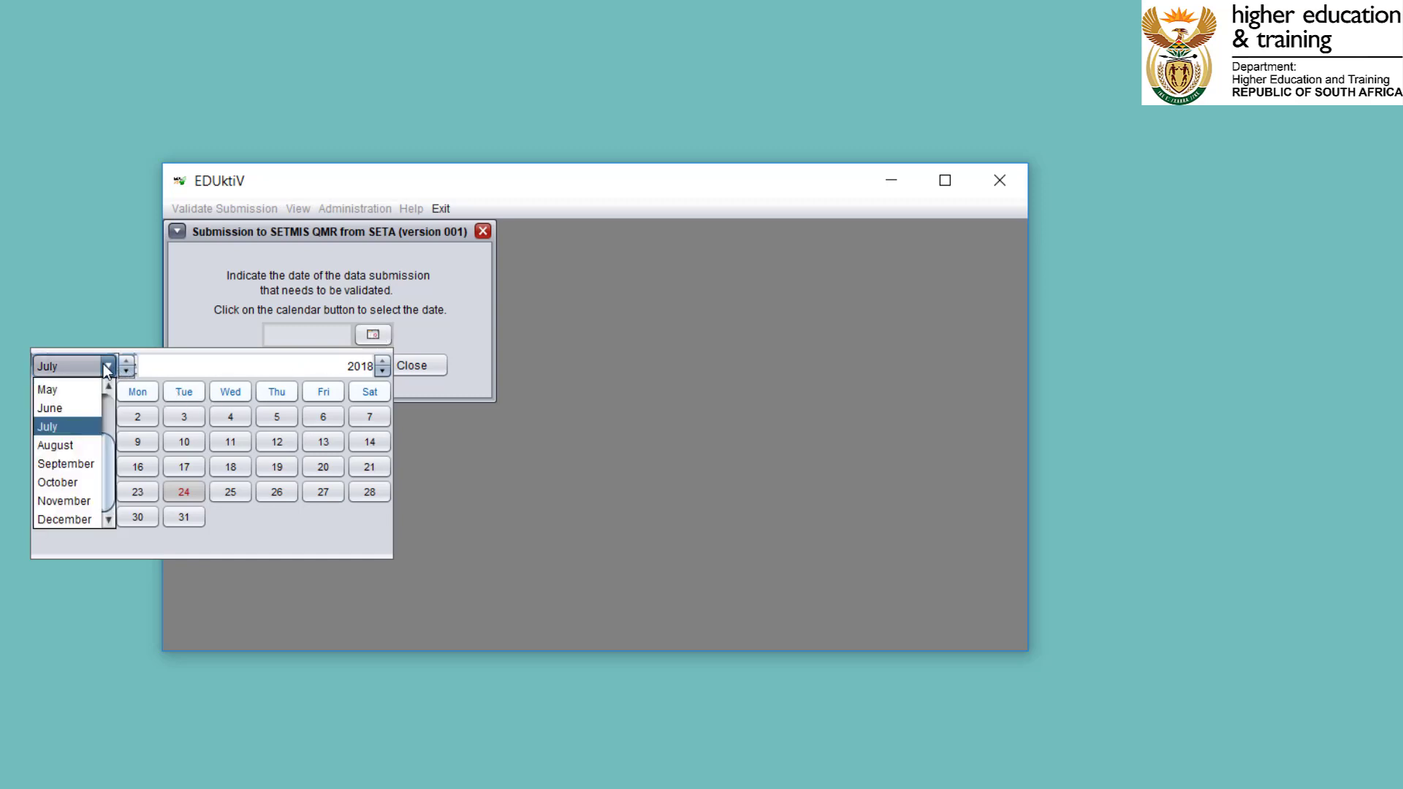
left_click_drag(111, 469, 119, 412)
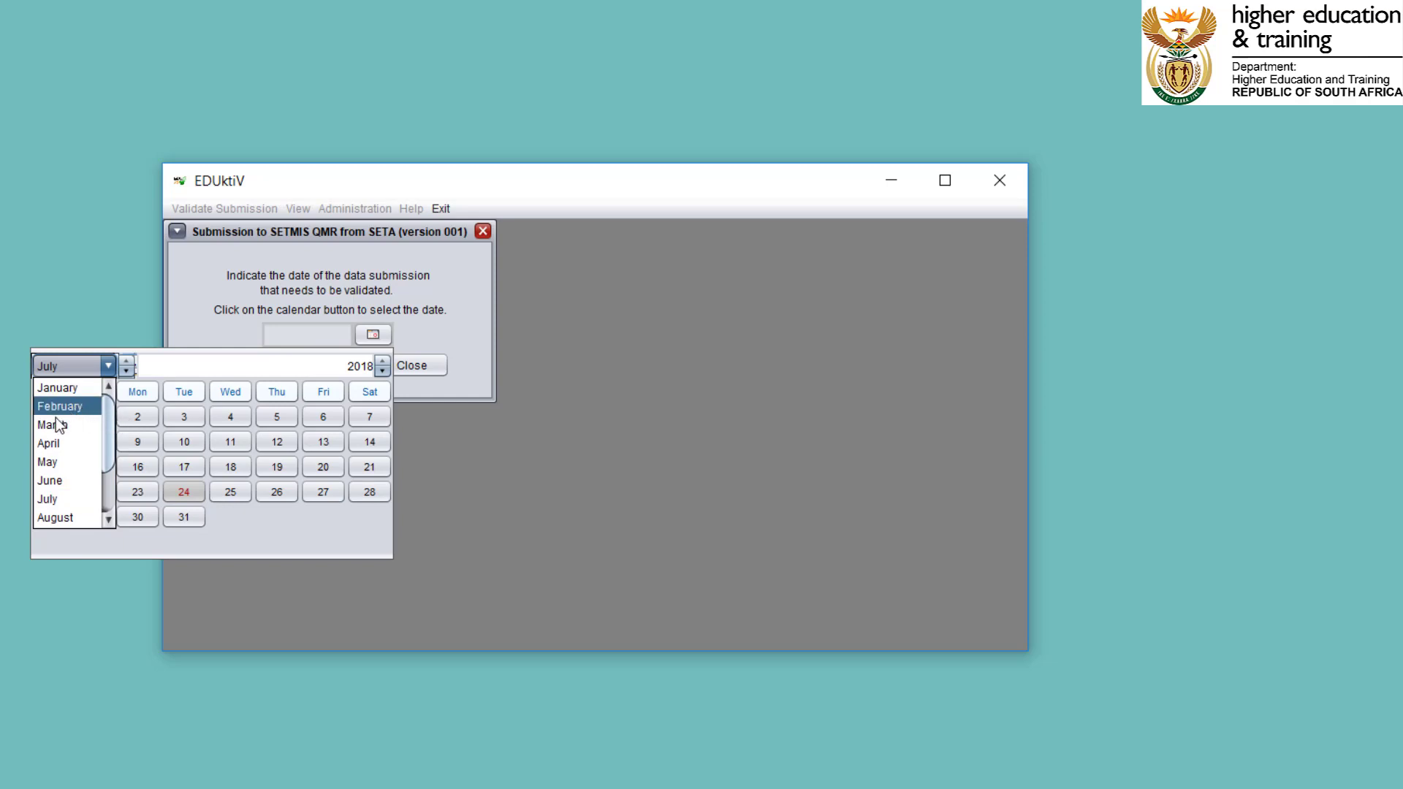
left_click(55, 443)
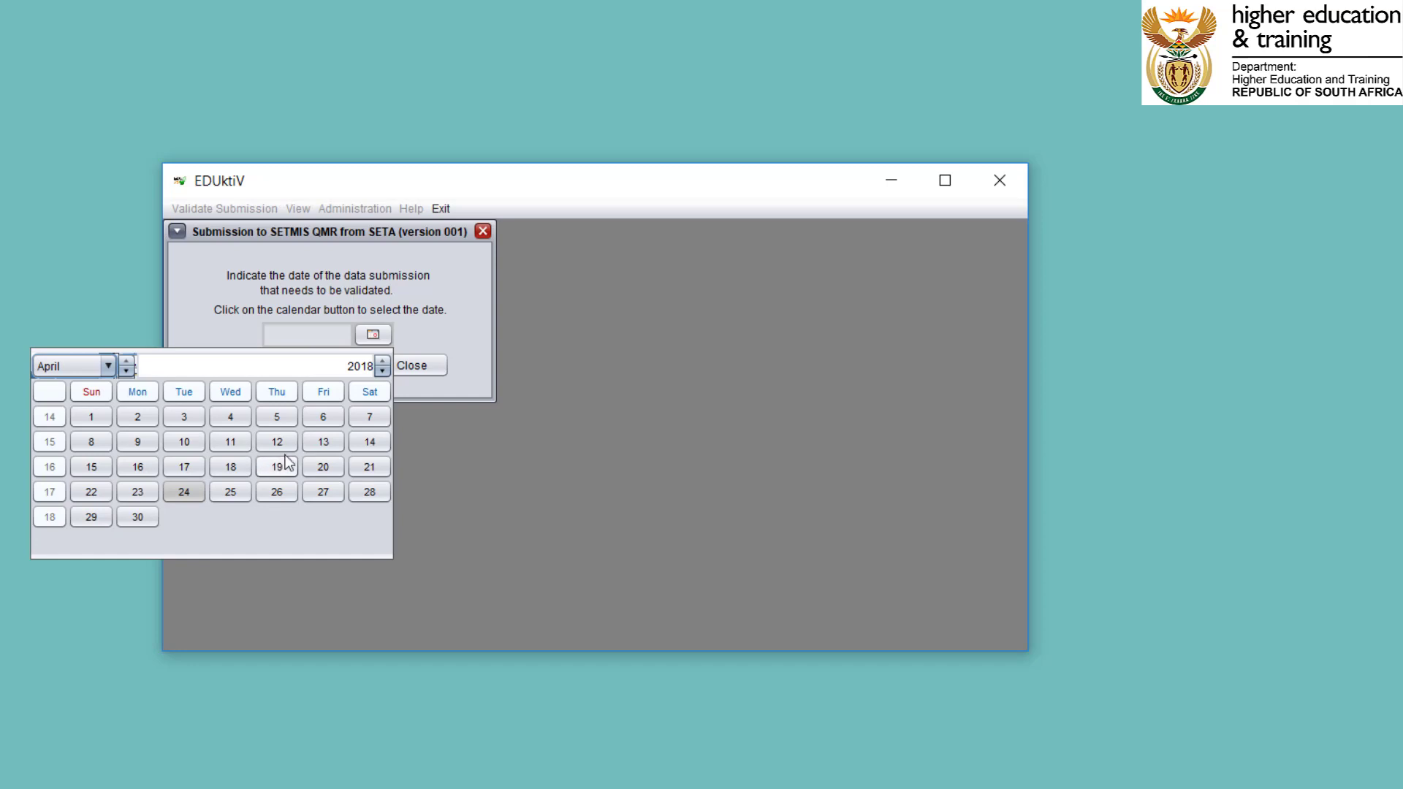
left_click(311, 442)
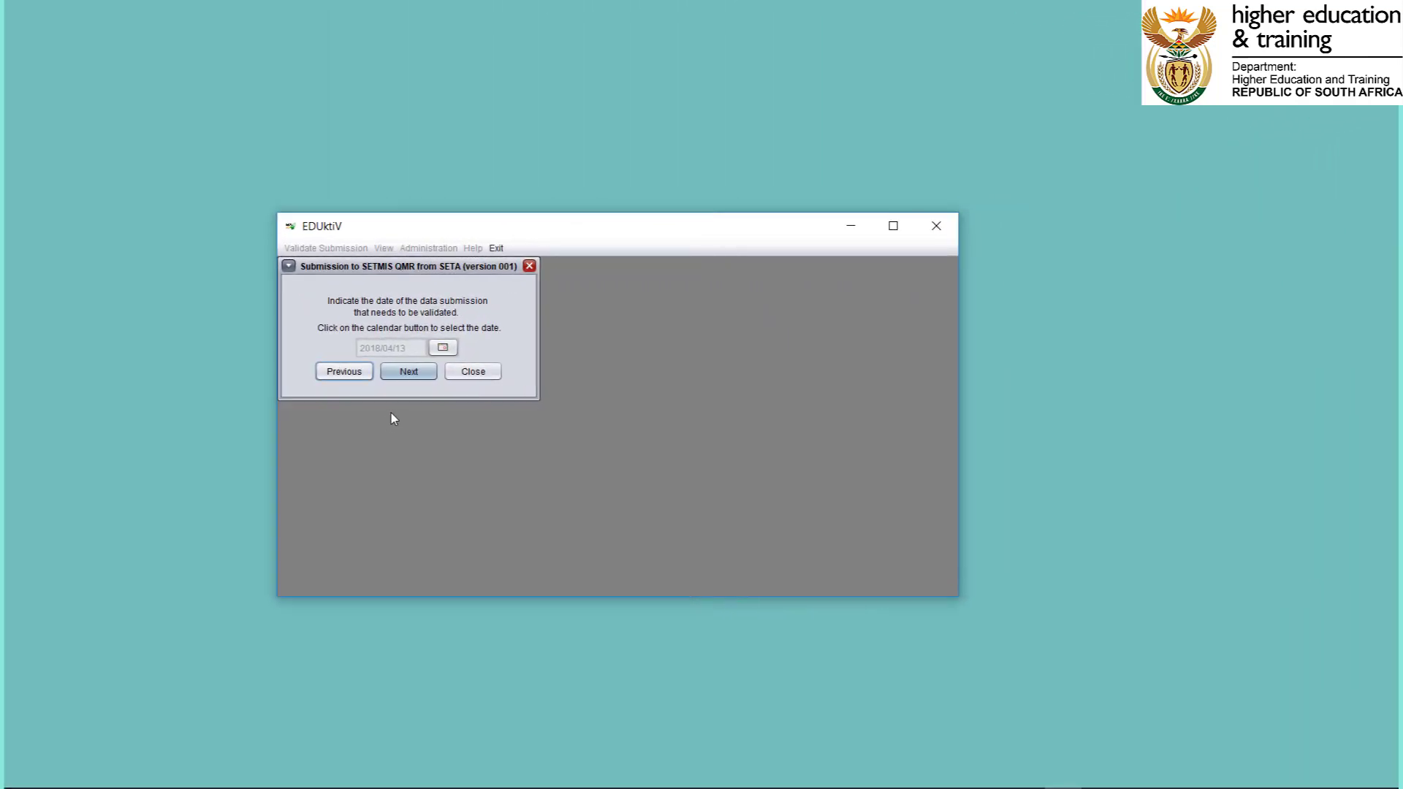
left_click(431, 371)
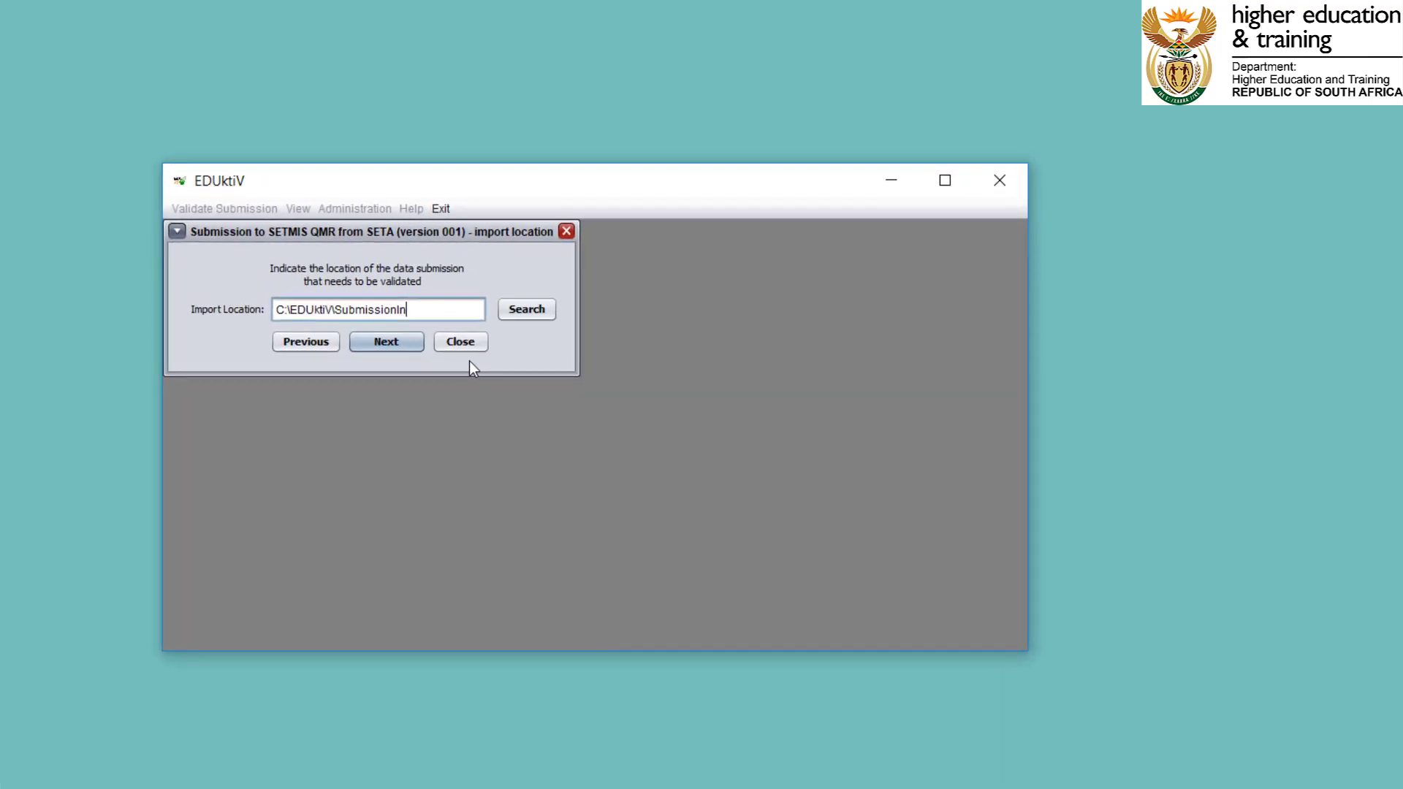
Browse to the SubmissionIn folder under C:\EDUktiV and select it as the import location.
left_click(520, 312)
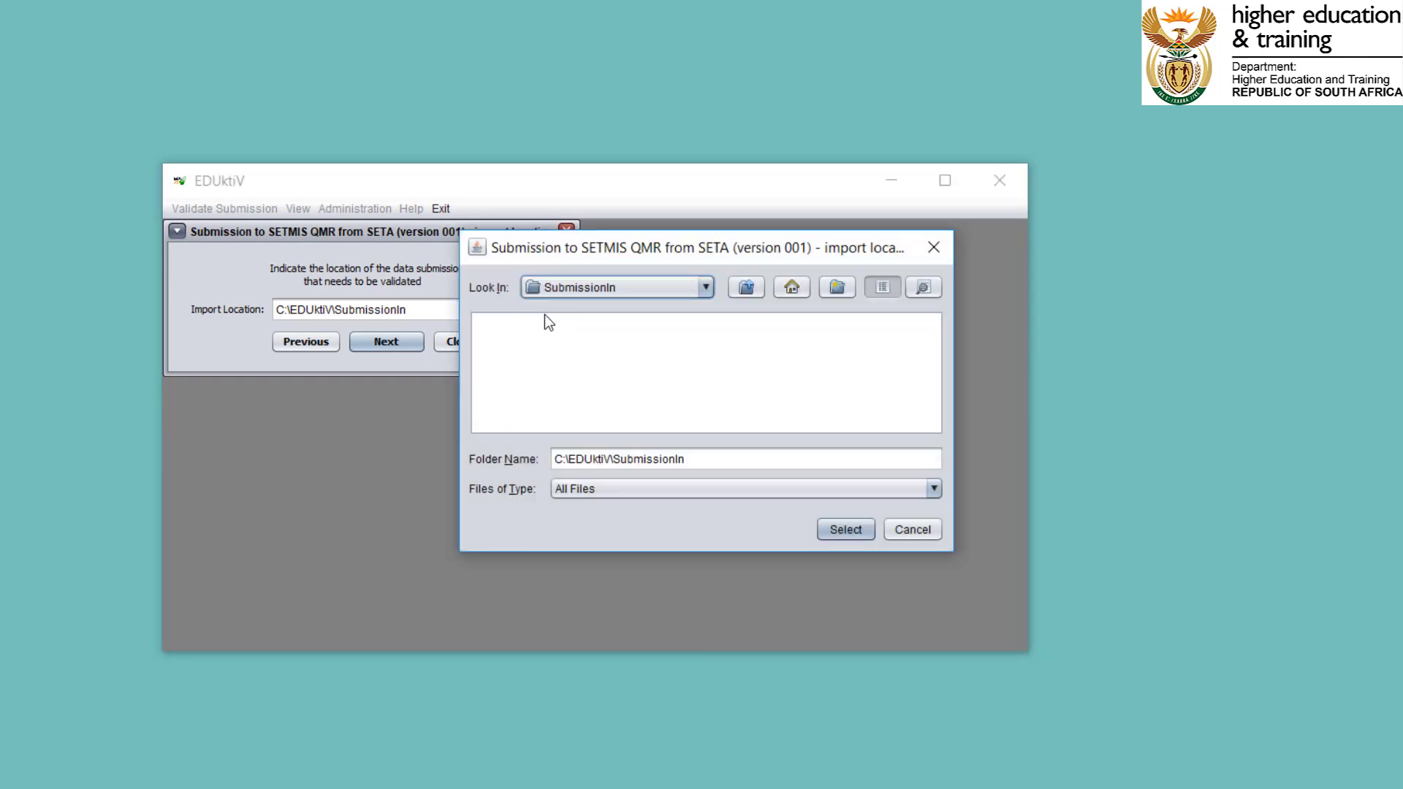
left_click(704, 288)
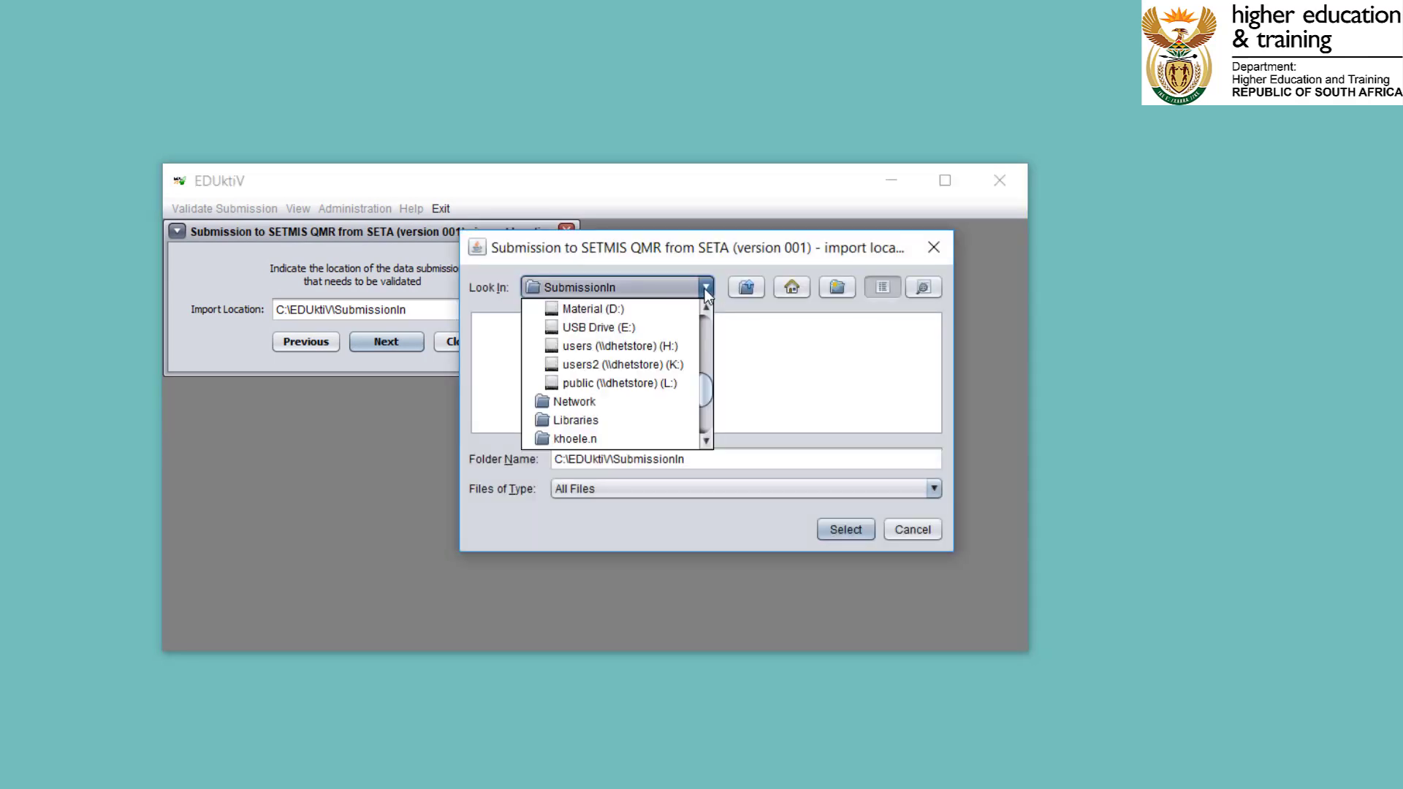
scroll(705, 395, "up", 1)
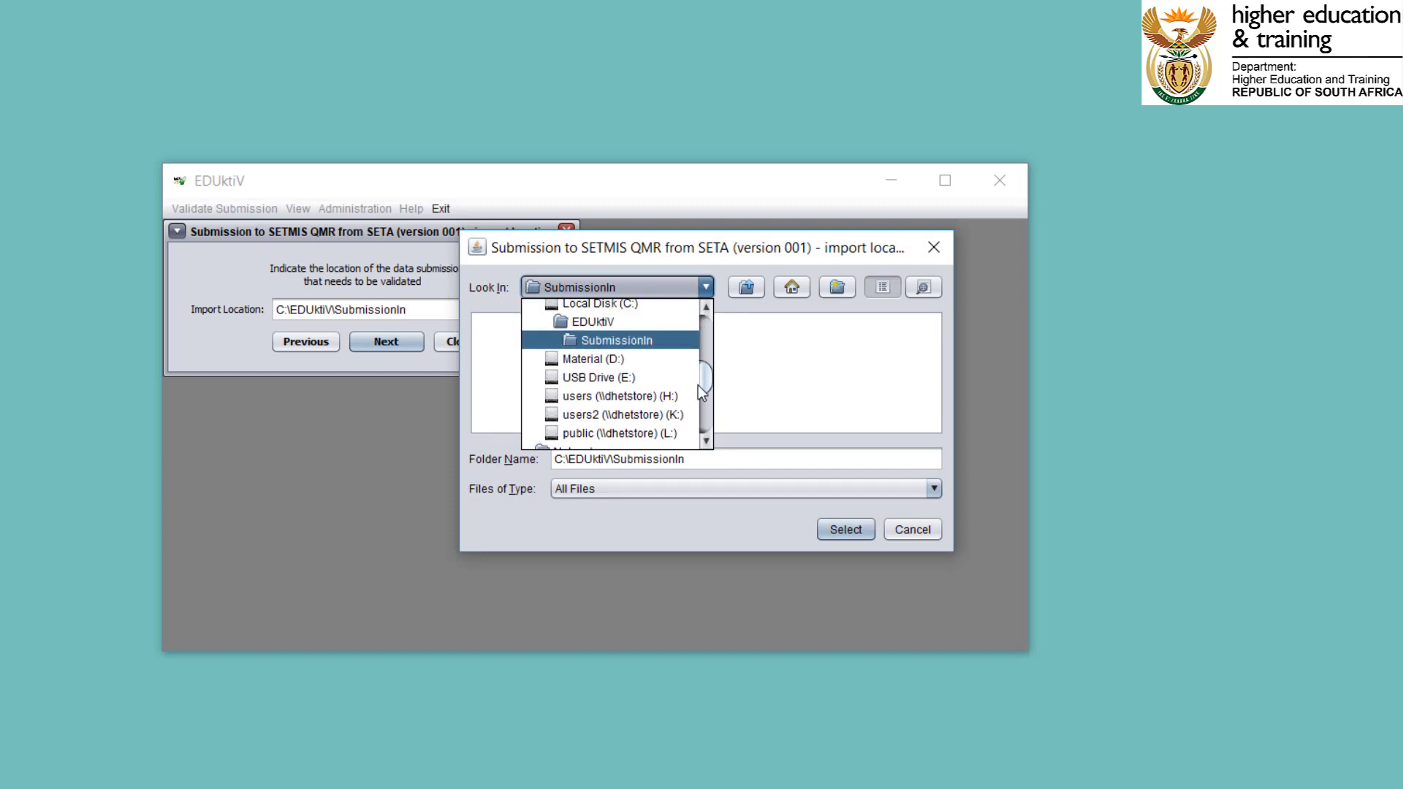
left_click(752, 326)
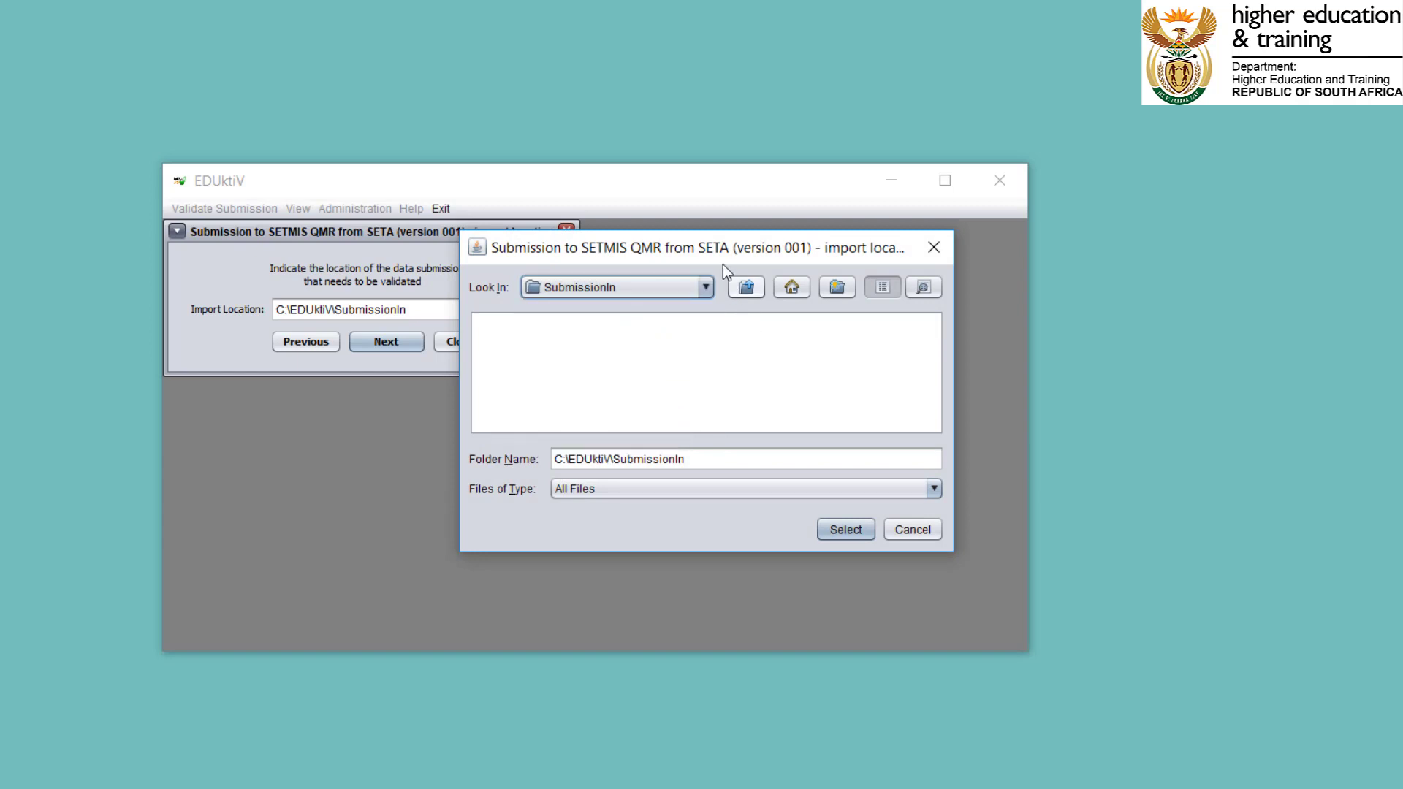
left_click_drag(716, 232, 730, 30)
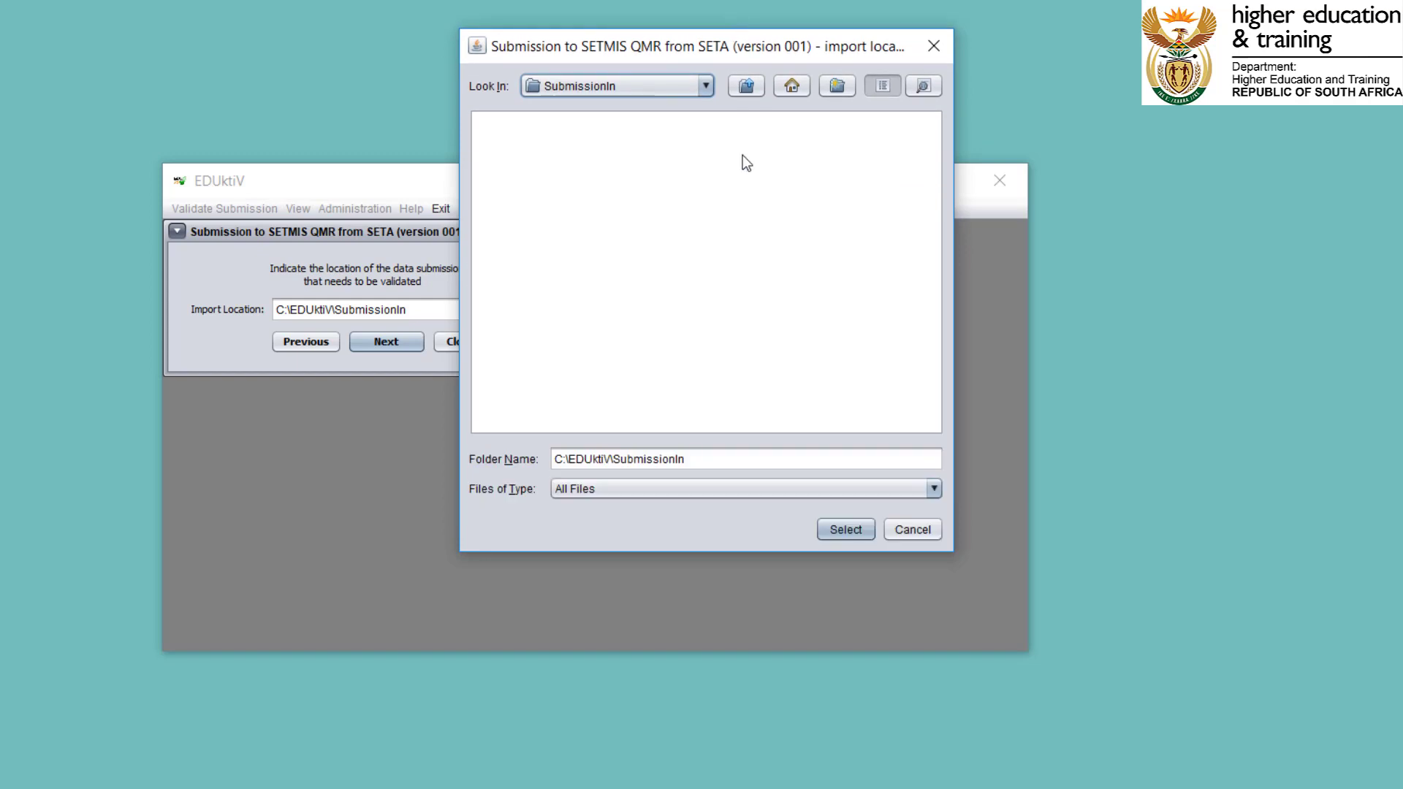
left_click(708, 93)
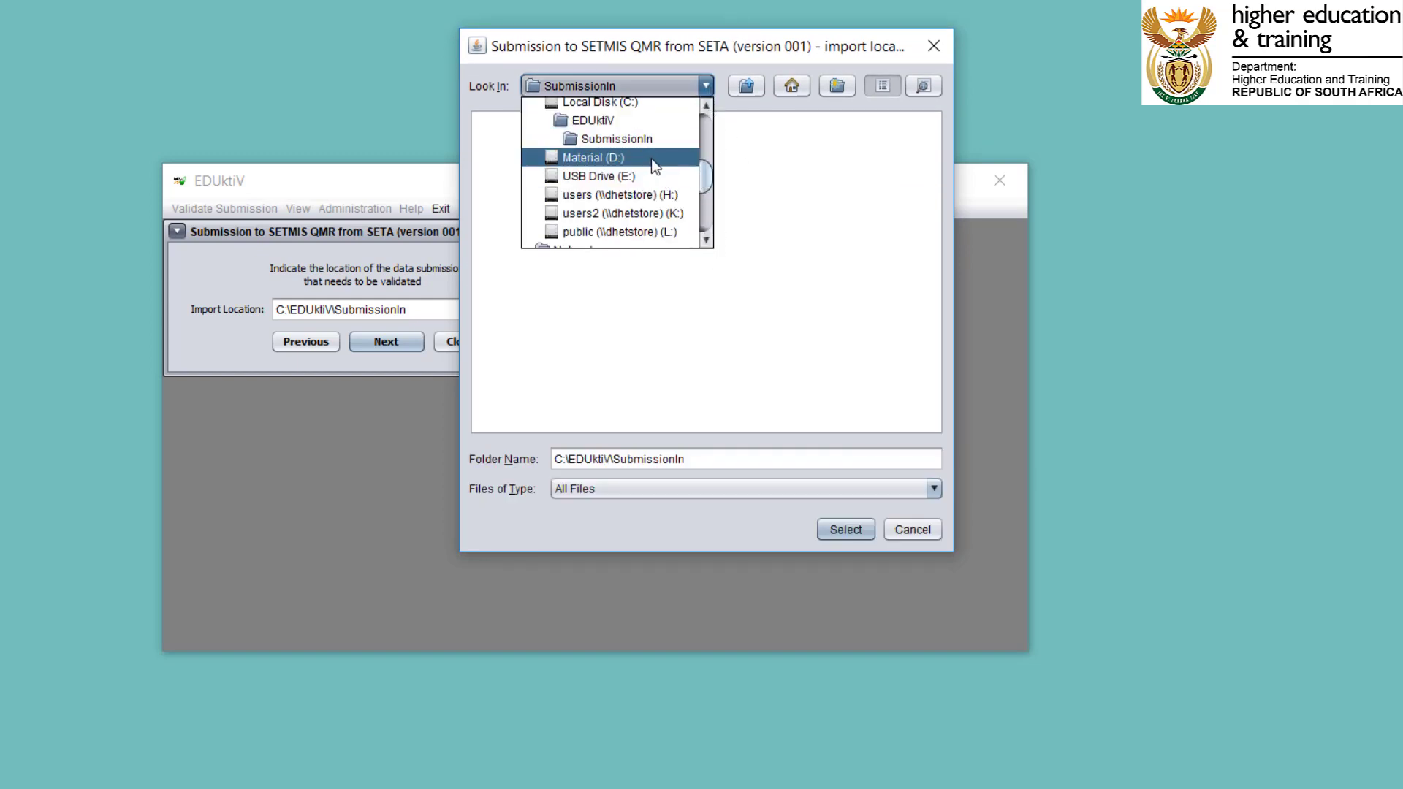
left_click(643, 123)
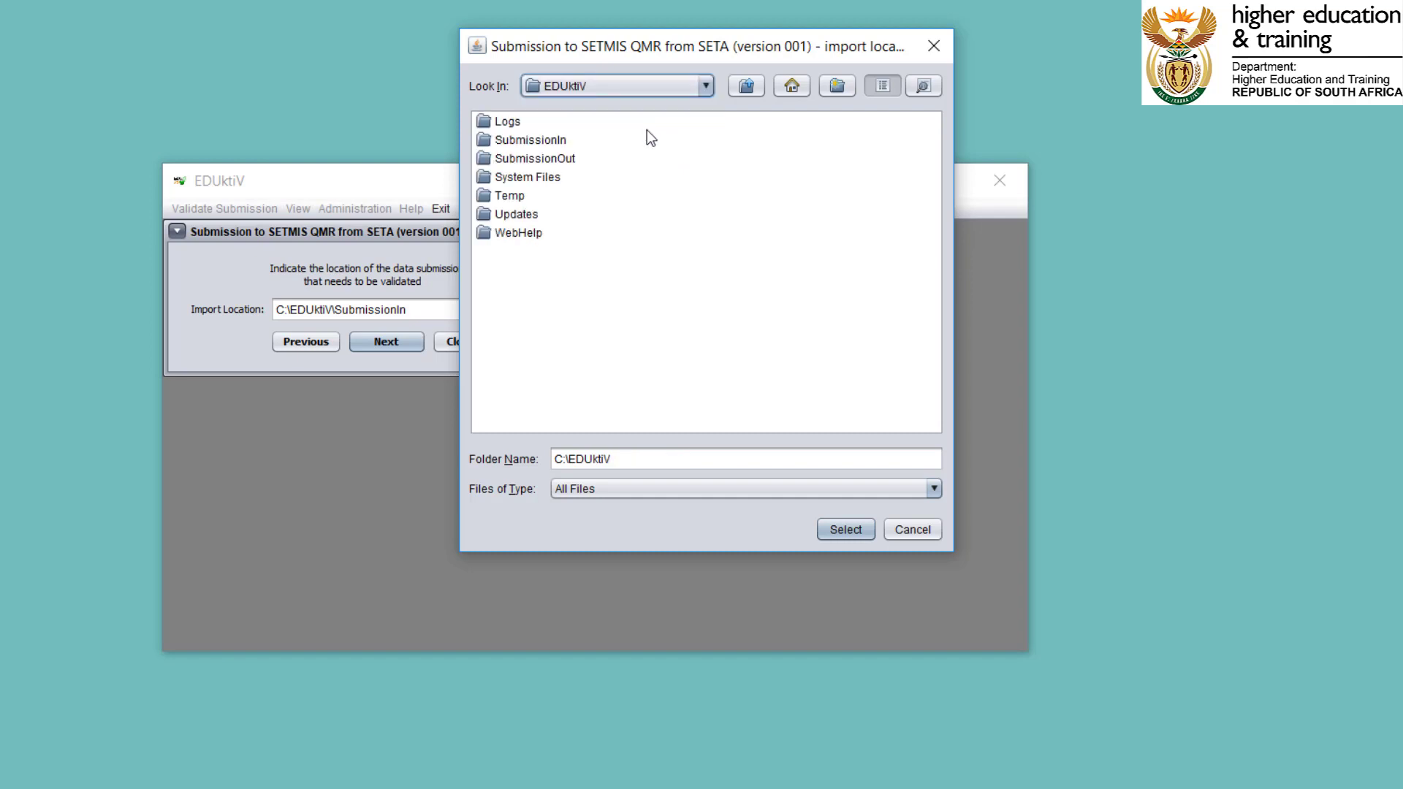
double_click(551, 140)
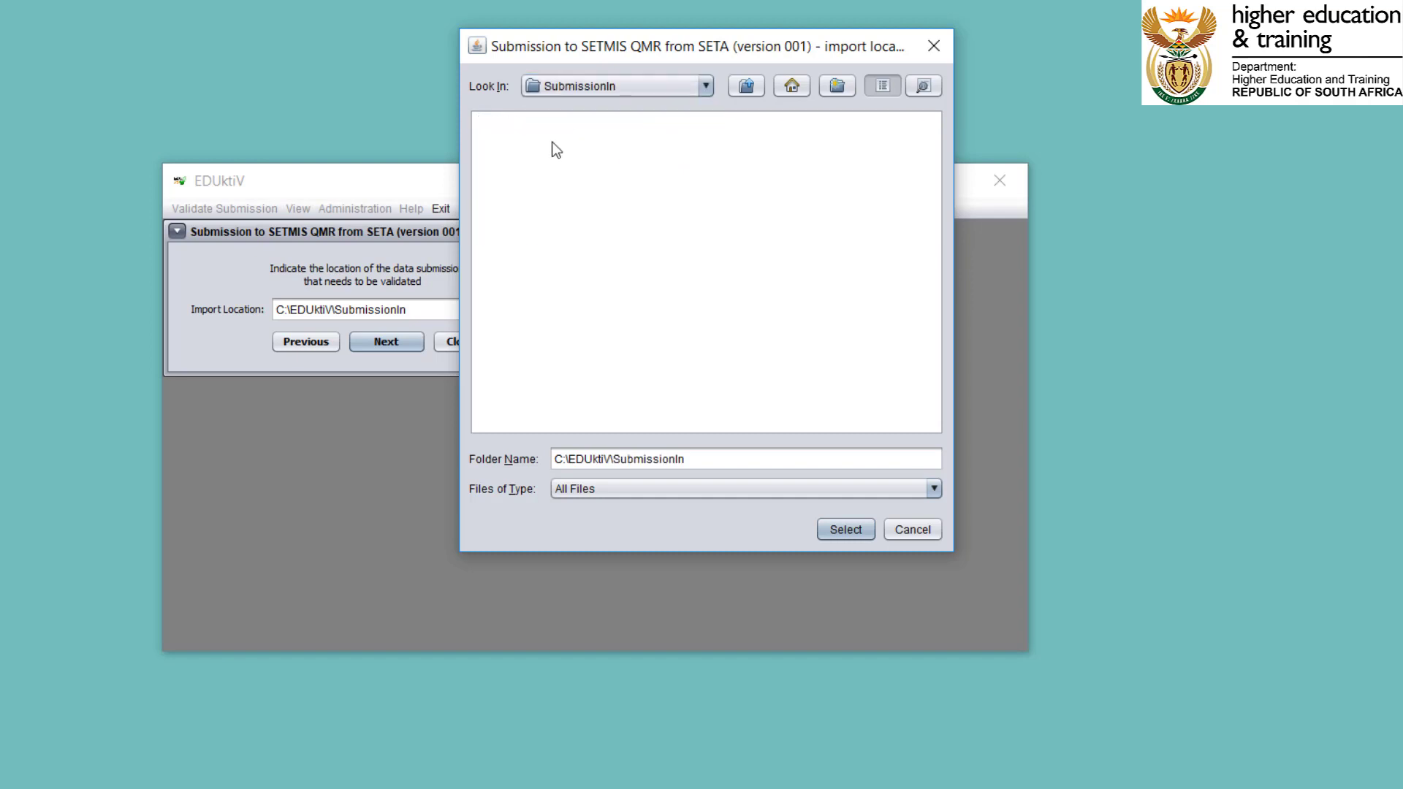
left_click(840, 527)
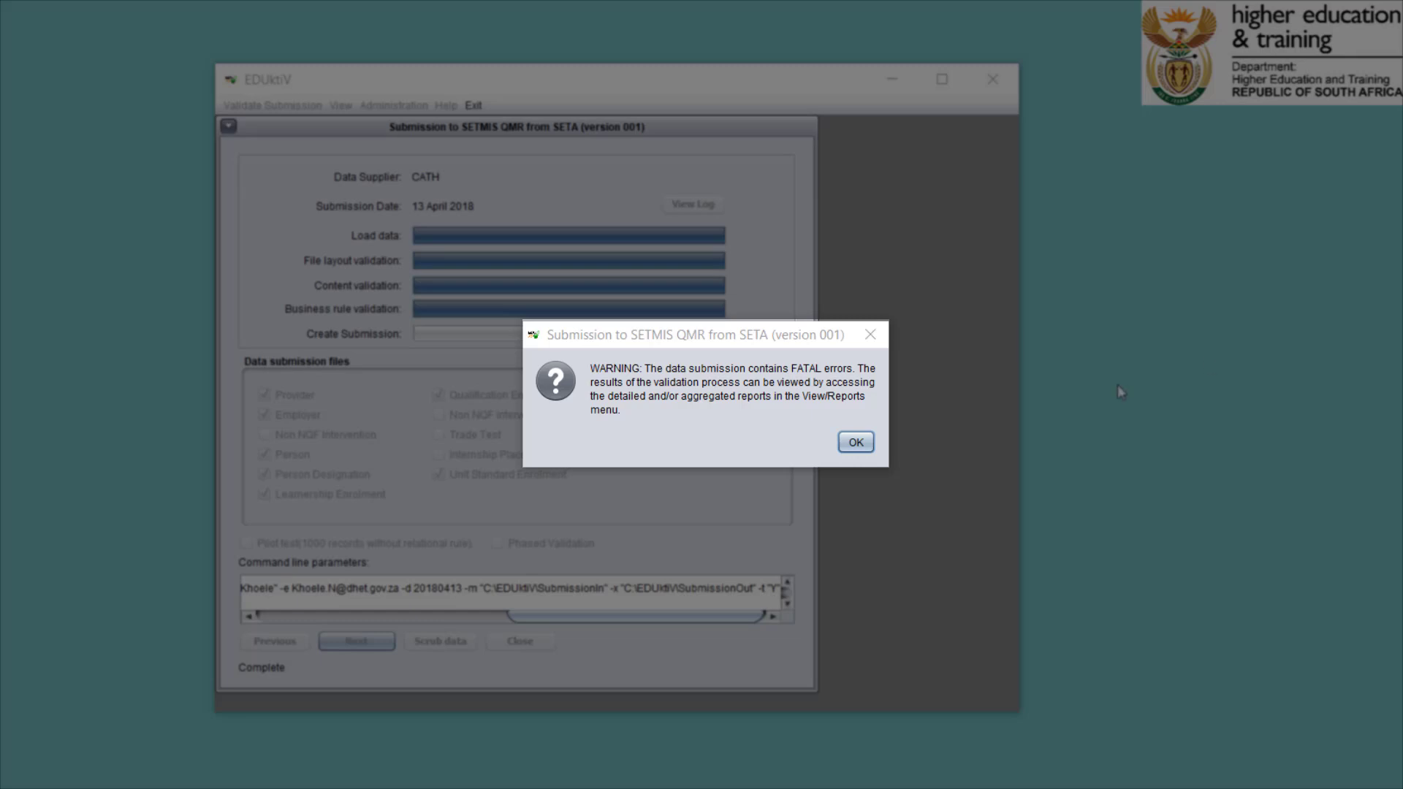
Dismiss the validation warning and examine the detailed validation report in the log.
left_click(861, 443)
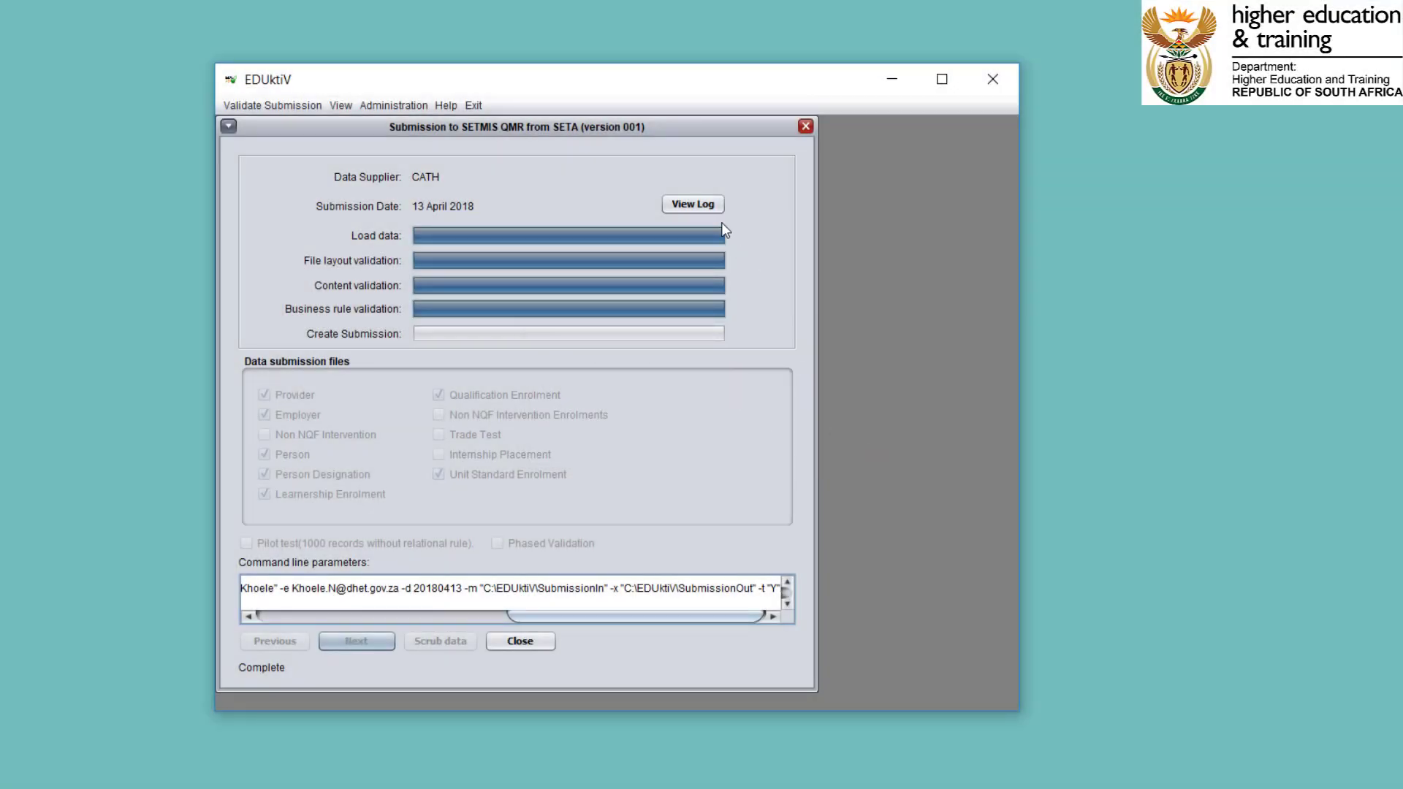
left_click(703, 205)
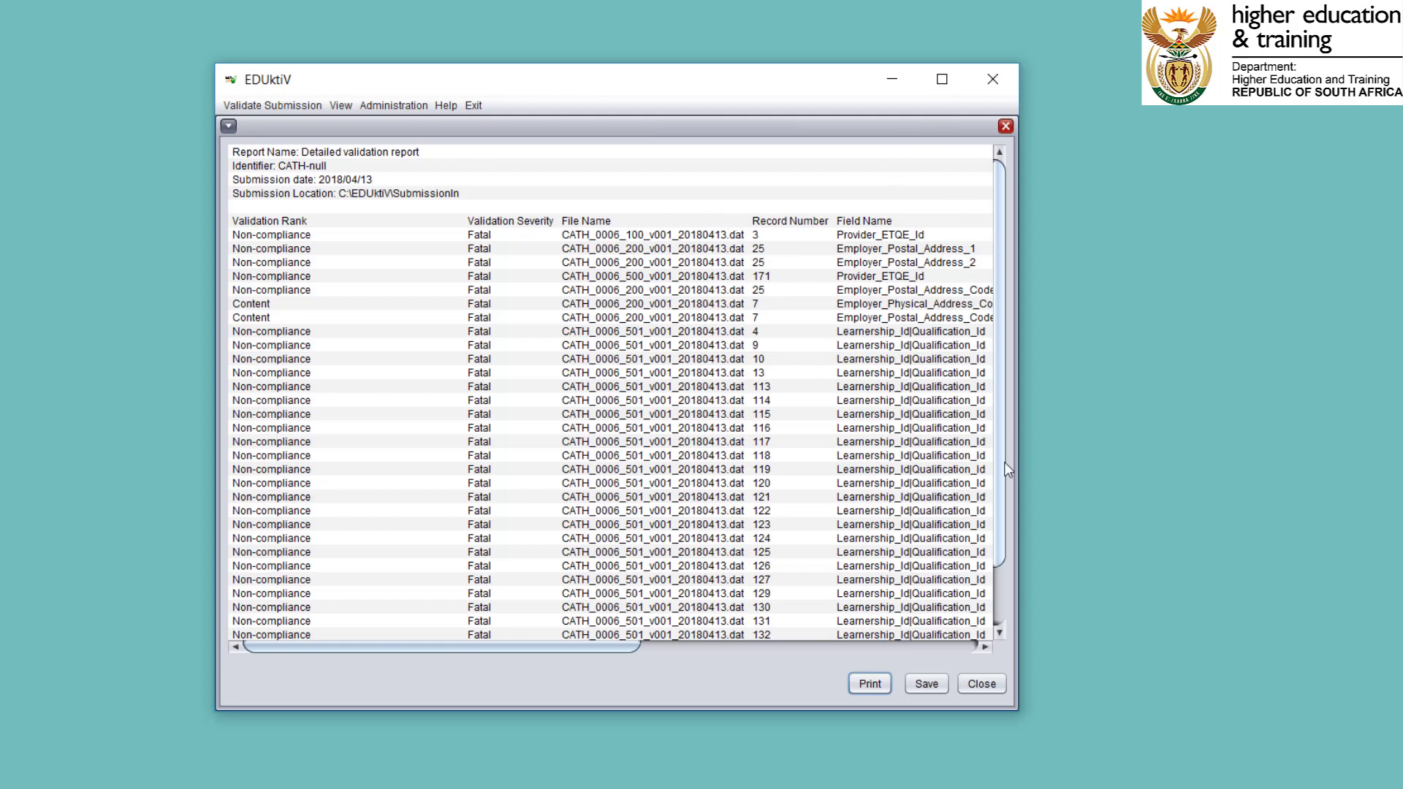
left_click_drag(1000, 452, 1001, 543)
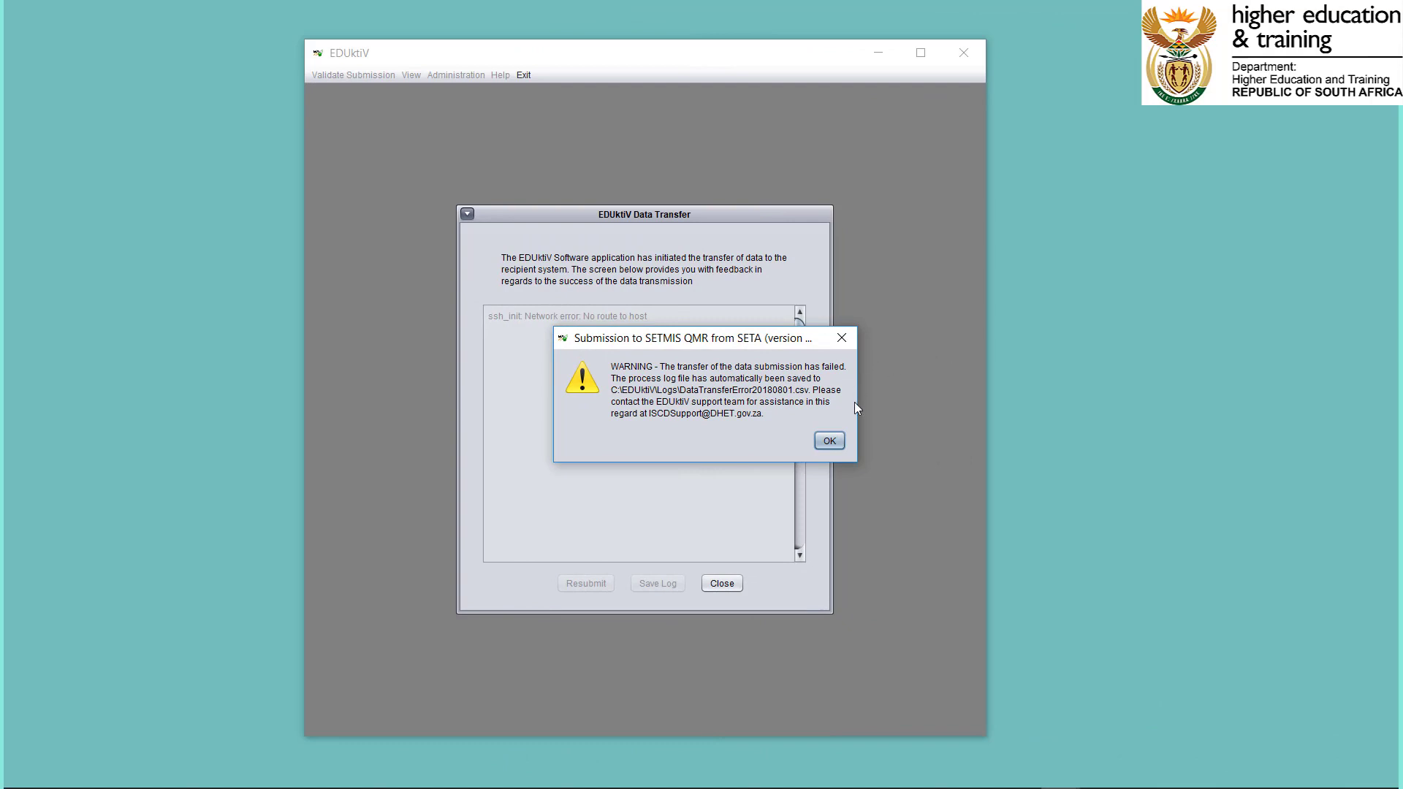
Acknowledge the data transfer warning and close the EDUktiV Data Transfer window.
left_click(836, 436)
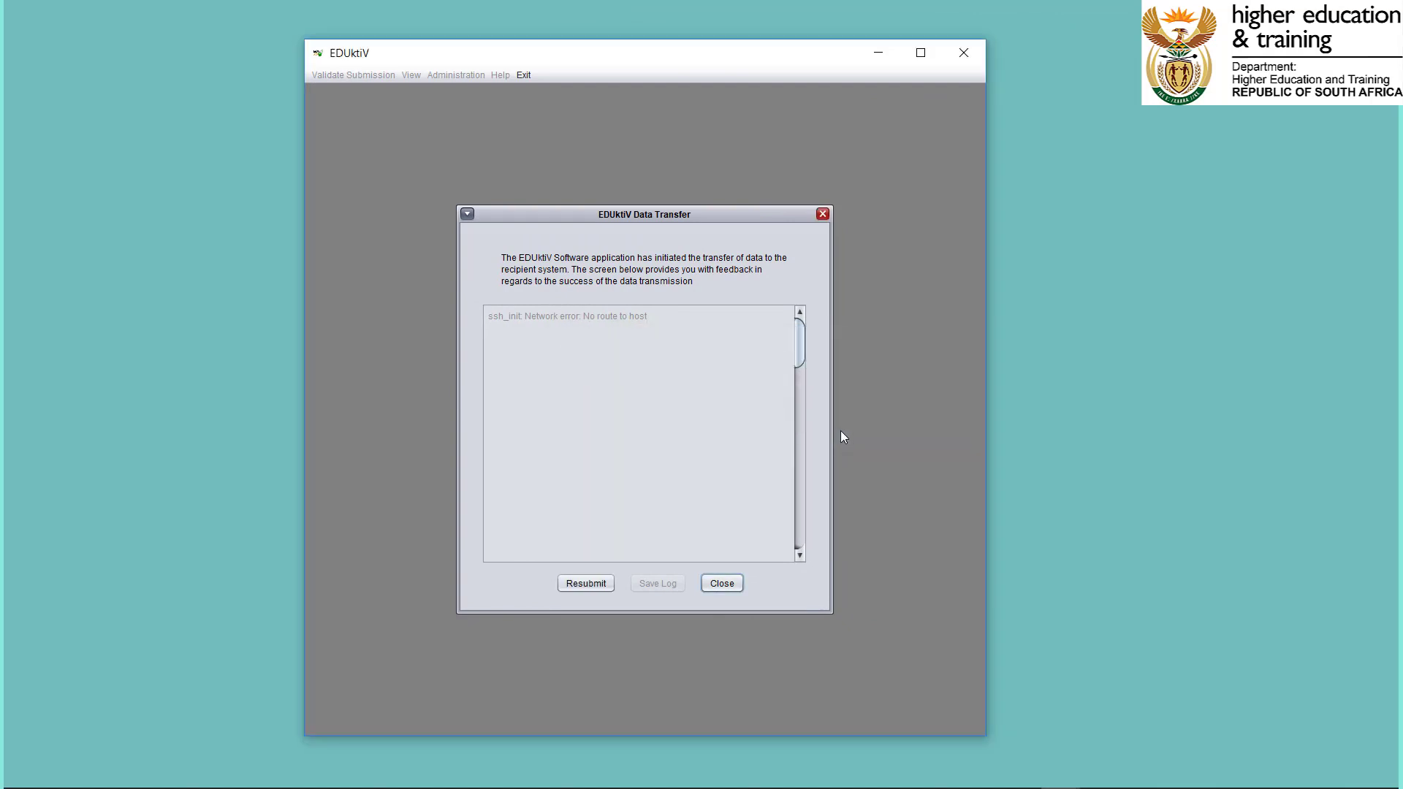
left_click(713, 586)
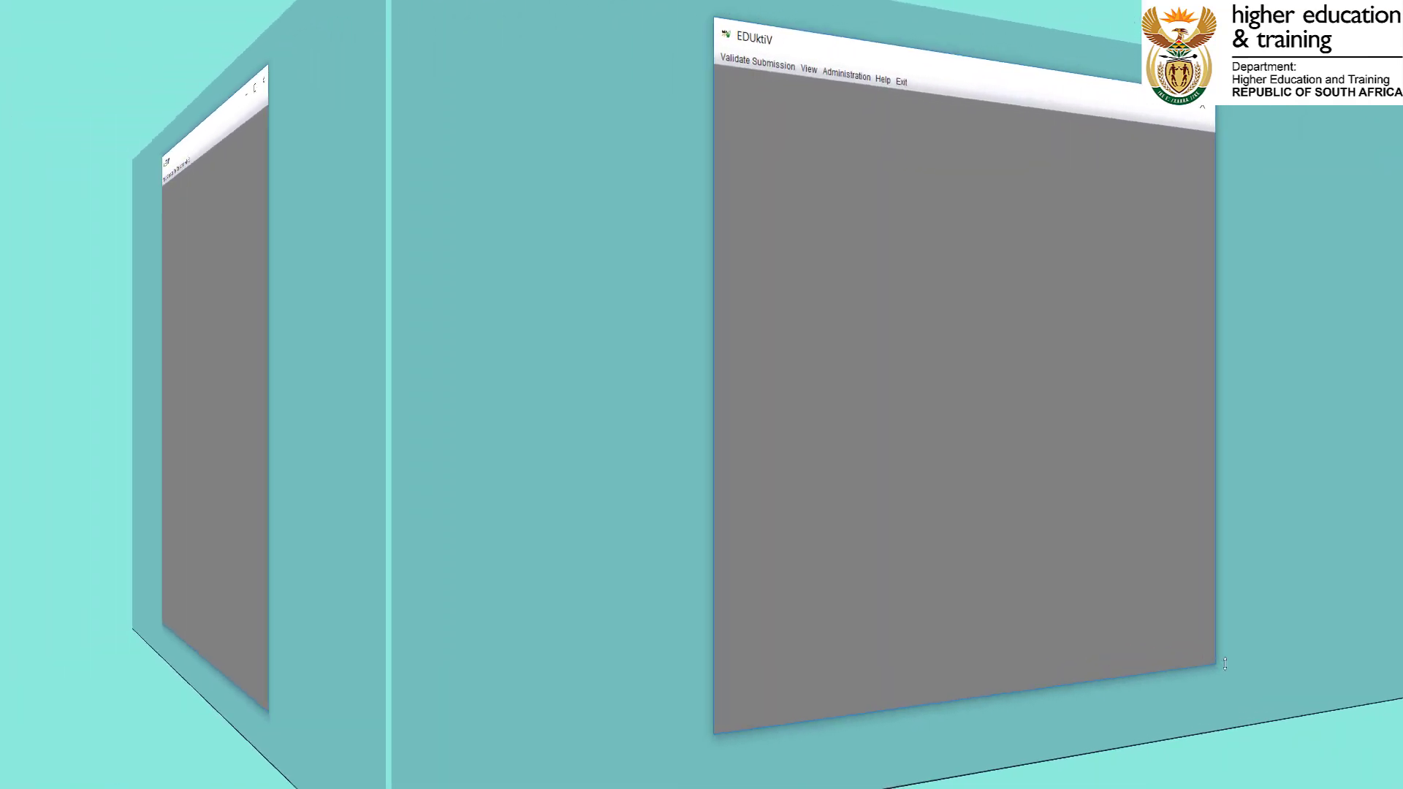
Start a new SETMIS QMR from SETA submission and accept the prefilled contact details.
left_click(782, 67)
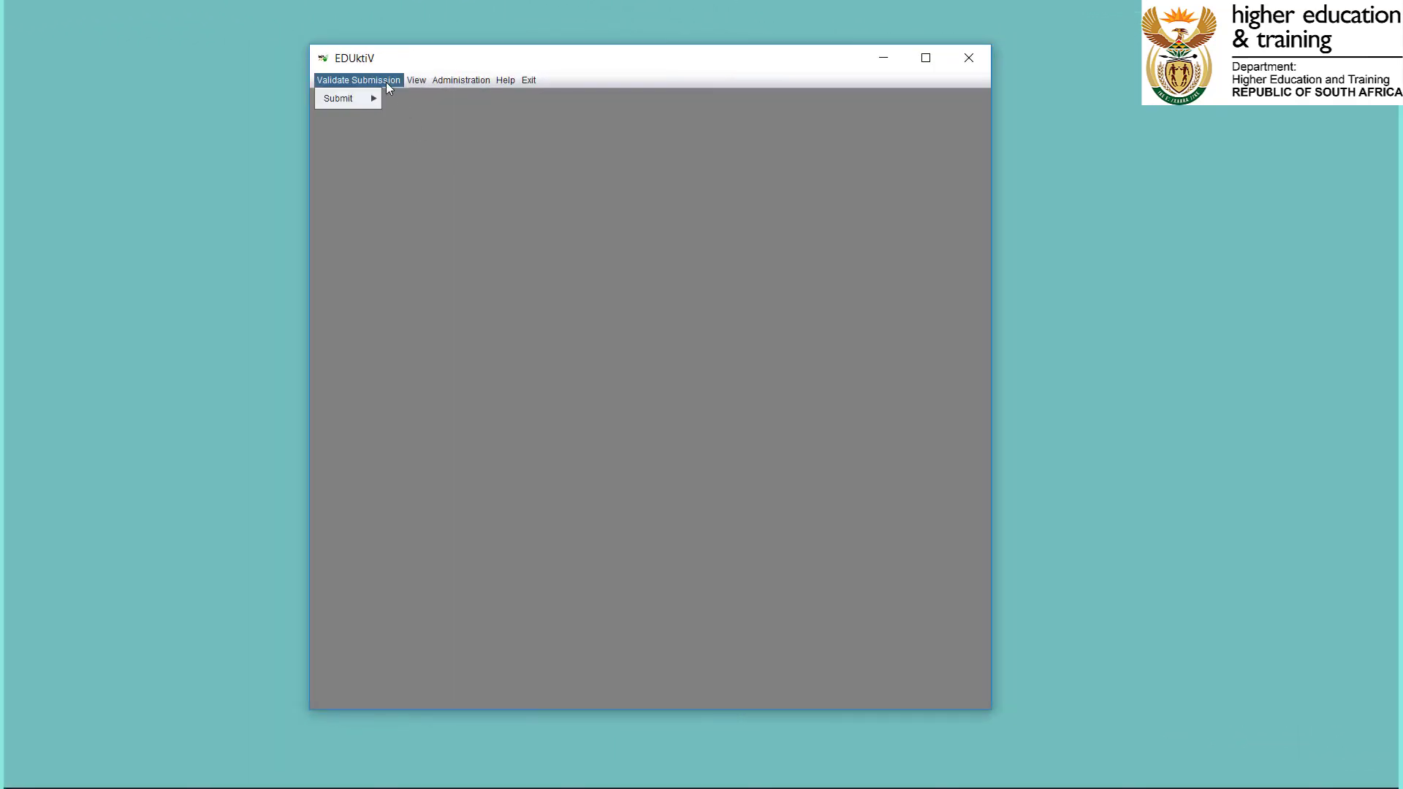
mouse_move(348, 100)
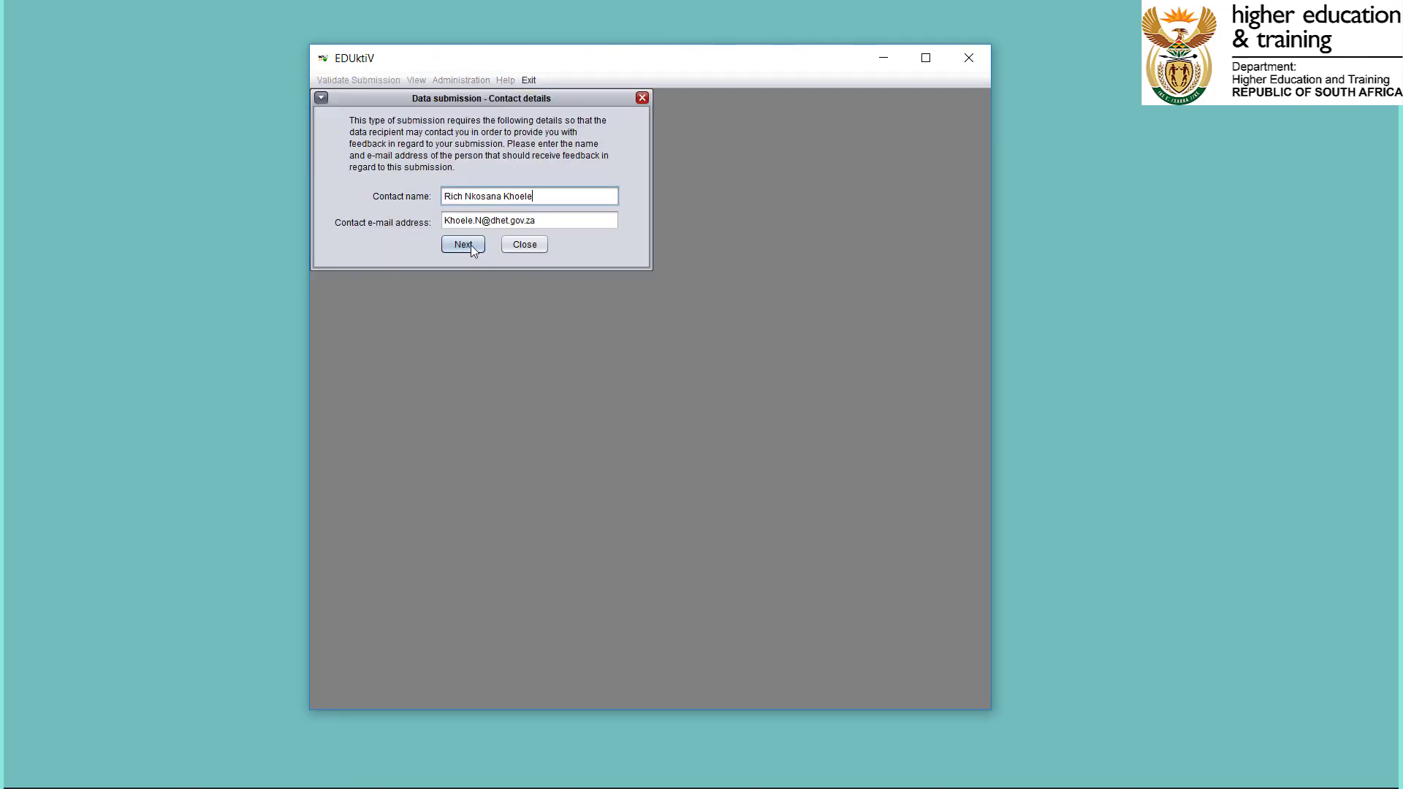
left_click(471, 244)
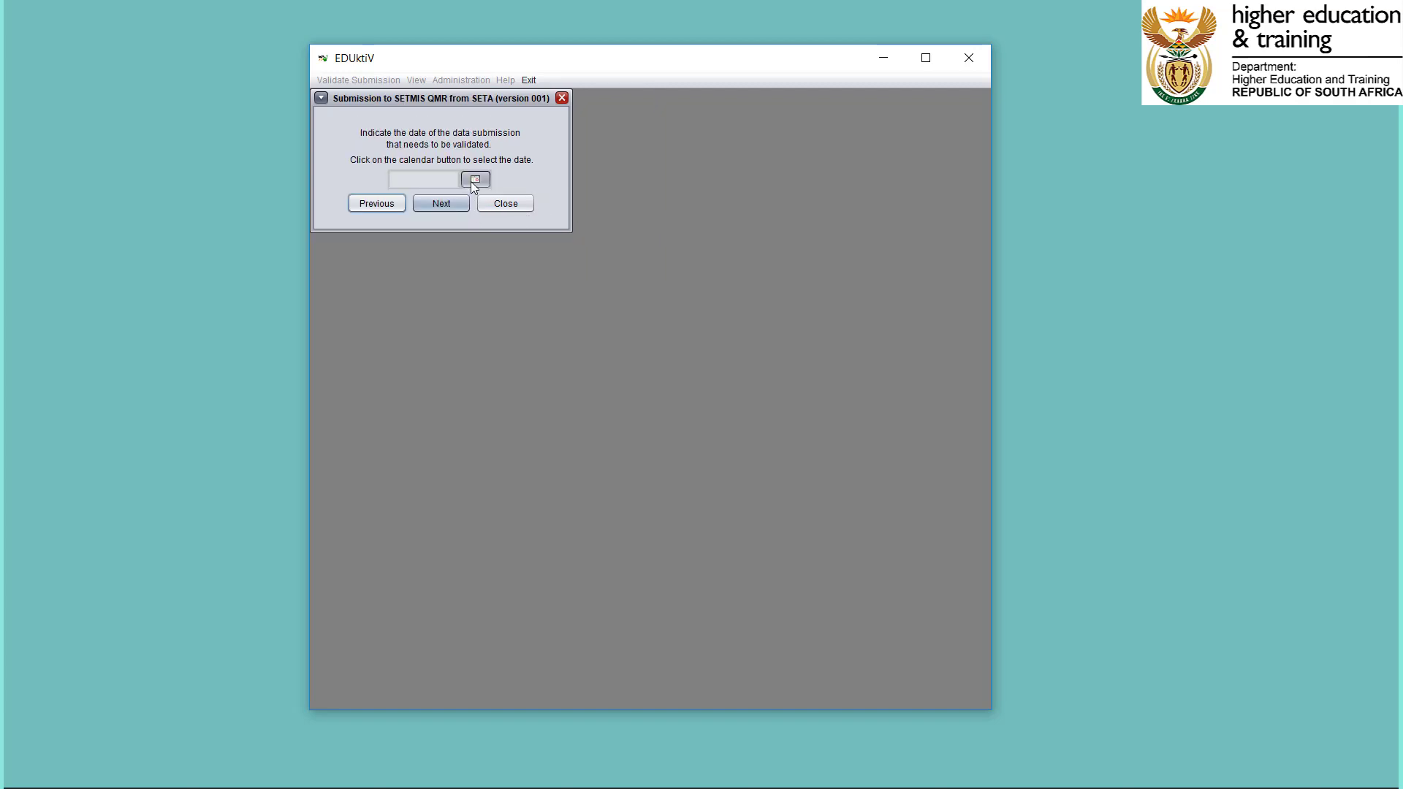
Set the new submission's date to 13 July 2018 and continue to the import location.
left_click(475, 180)
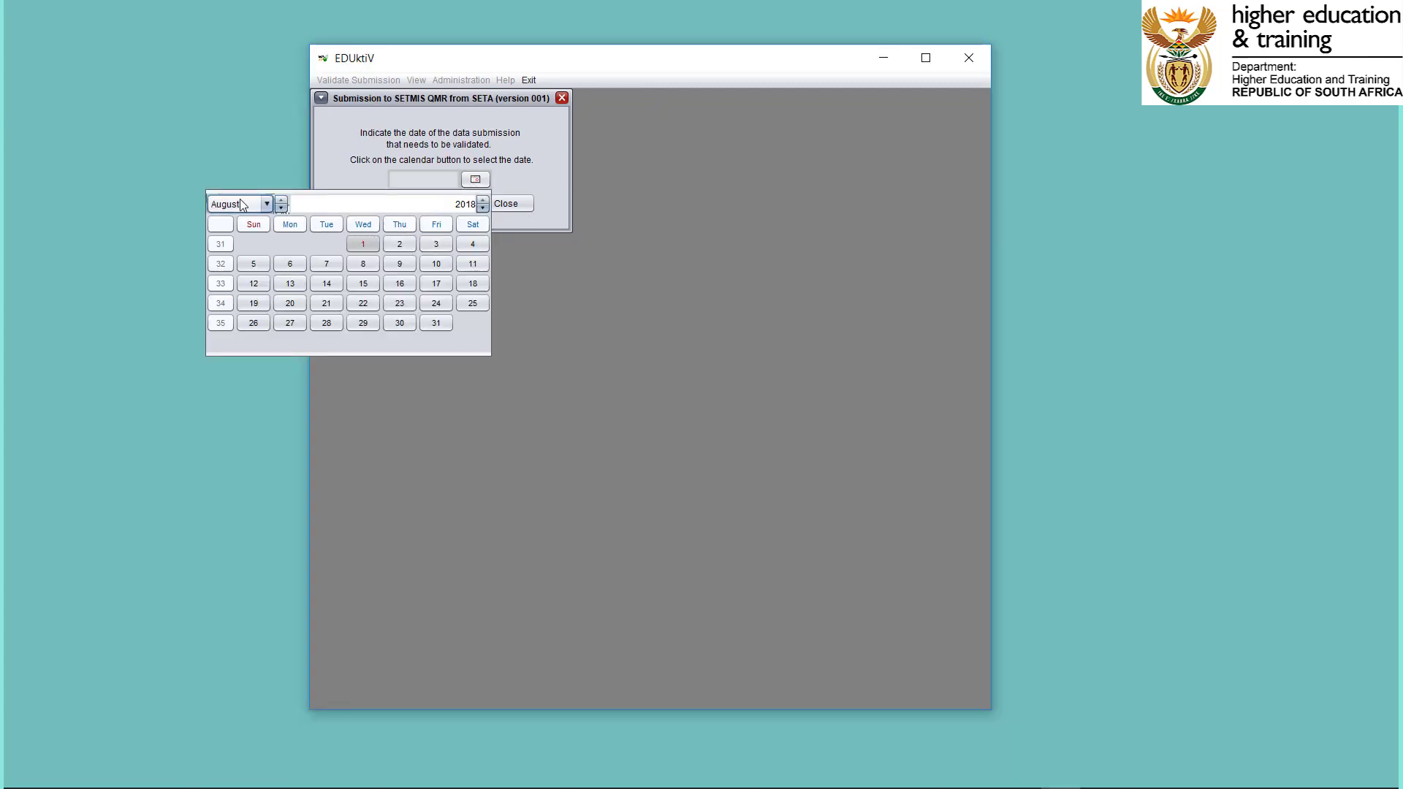
left_click(287, 282)
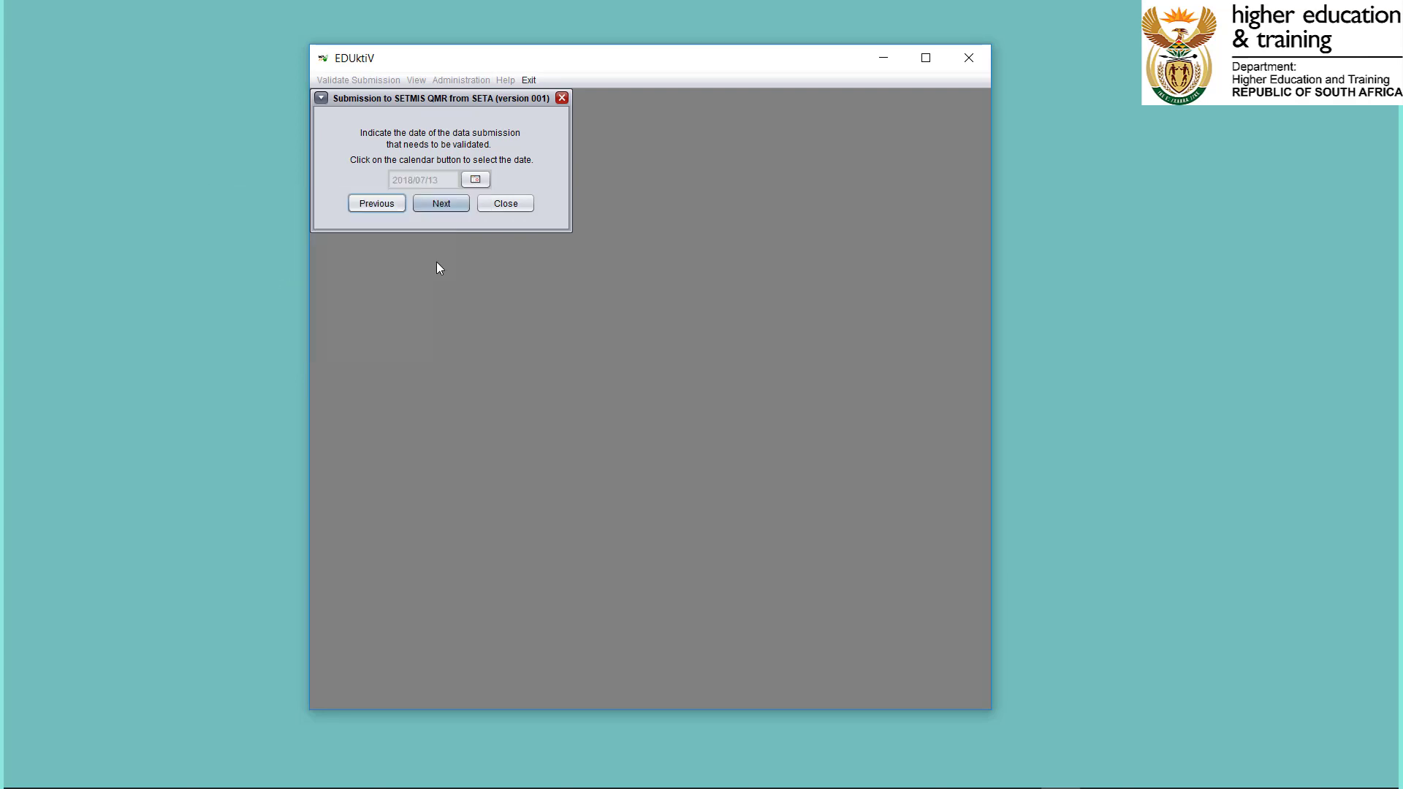
left_click(460, 205)
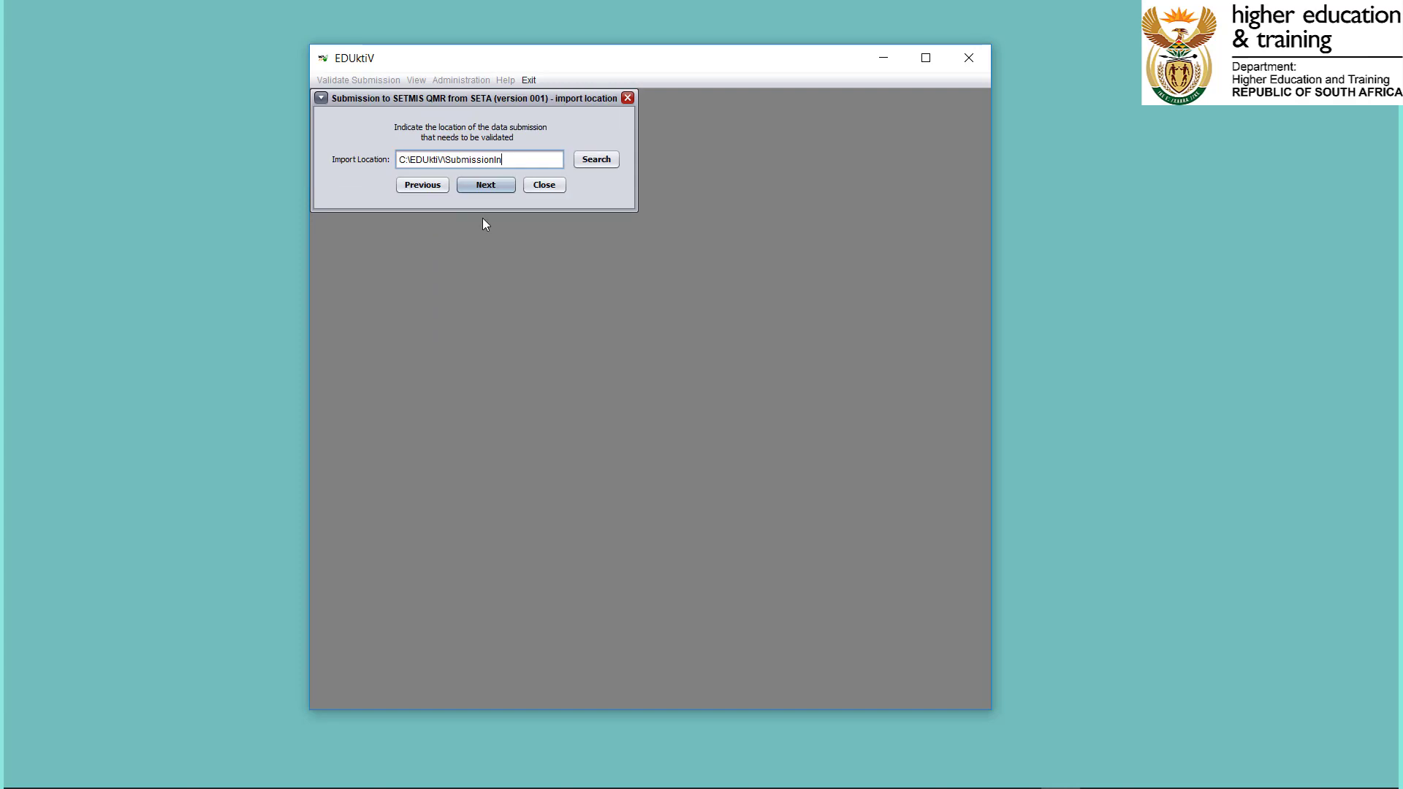
Accept C:\EDUktiV\SubmissionIn for import and C:\EDUktiV\SubmissionOut for export, run the validation, and proceed to the data transfer options.
left_click(492, 190)
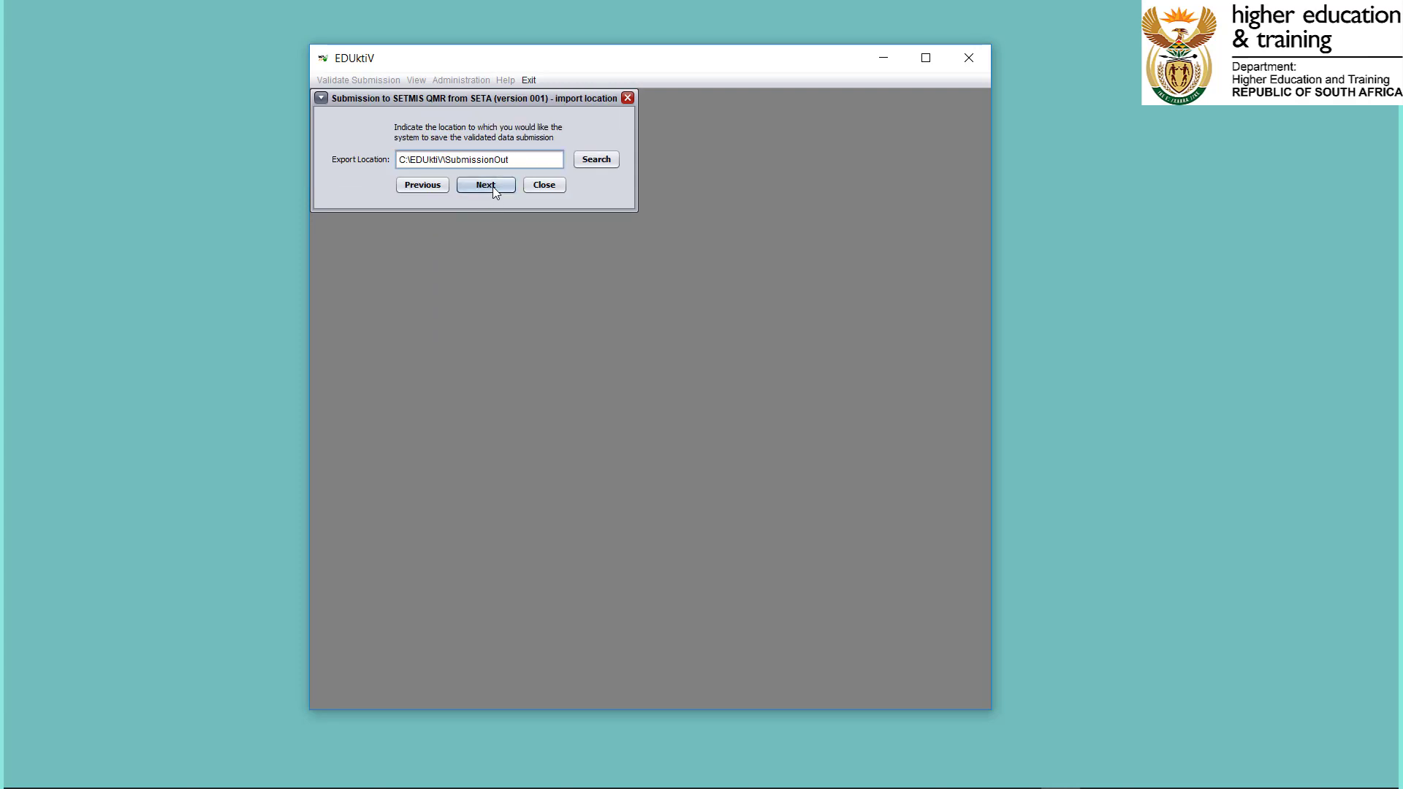
left_click(493, 186)
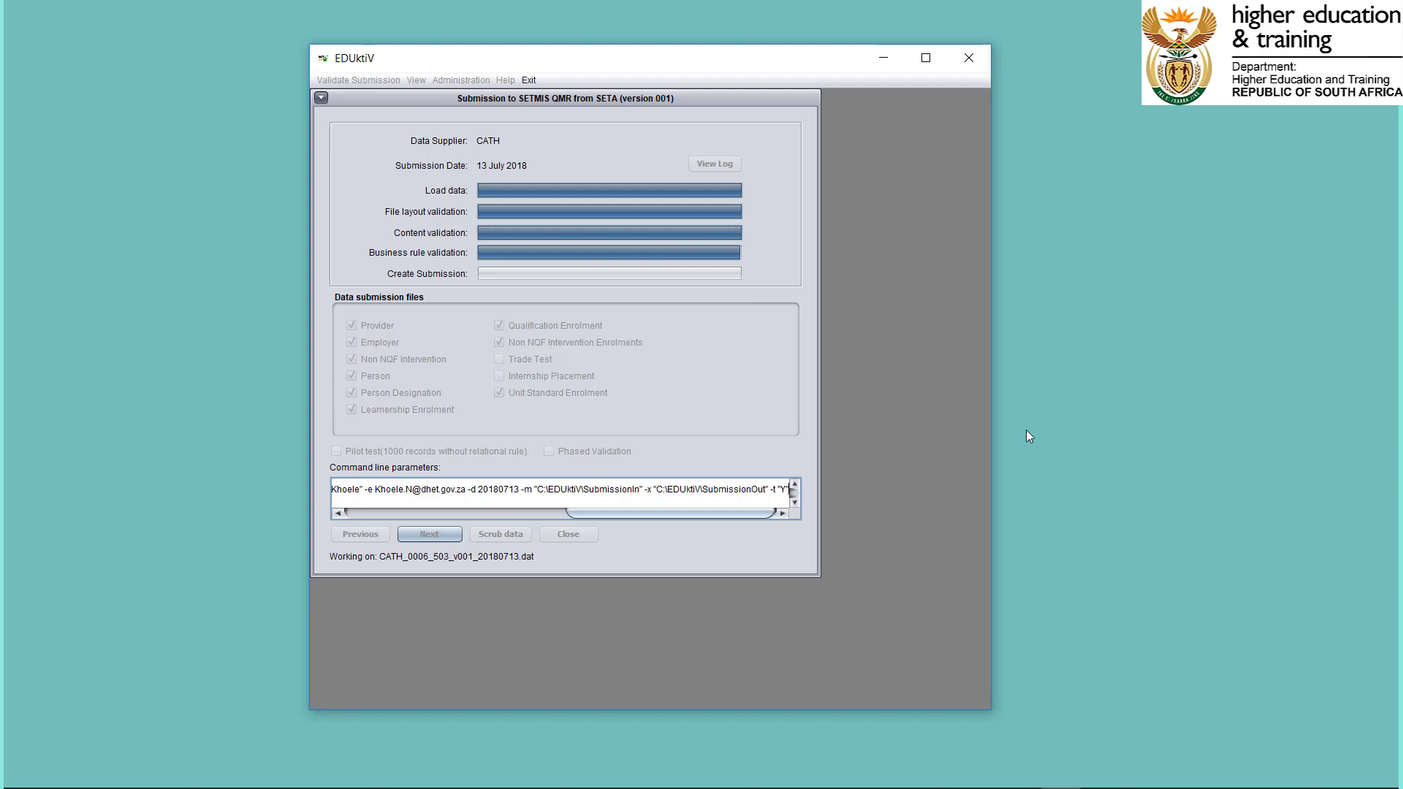
left_click(817, 437)
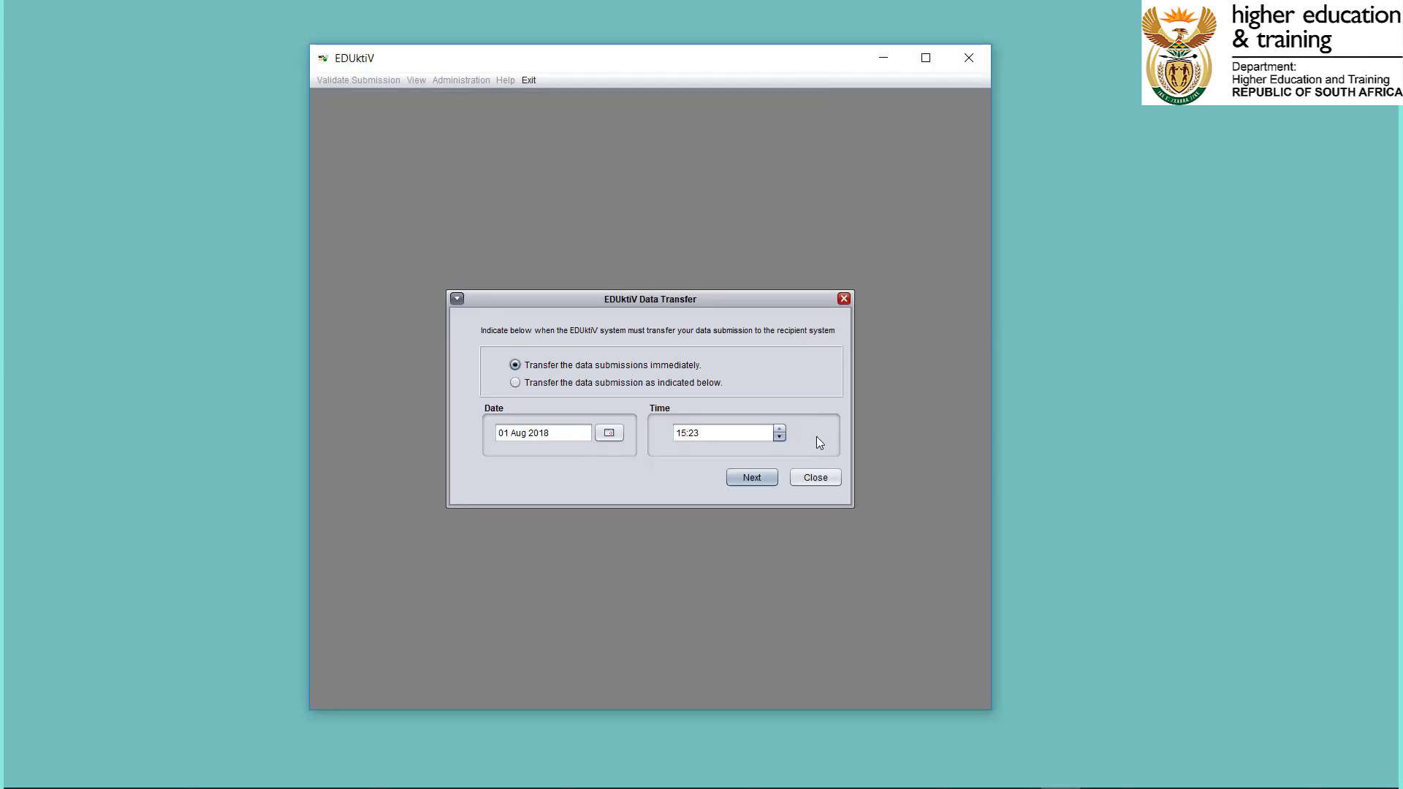
Transfer the data submission immediately, acknowledge the transfer message, and look through the transmission log.
left_click(752, 478)
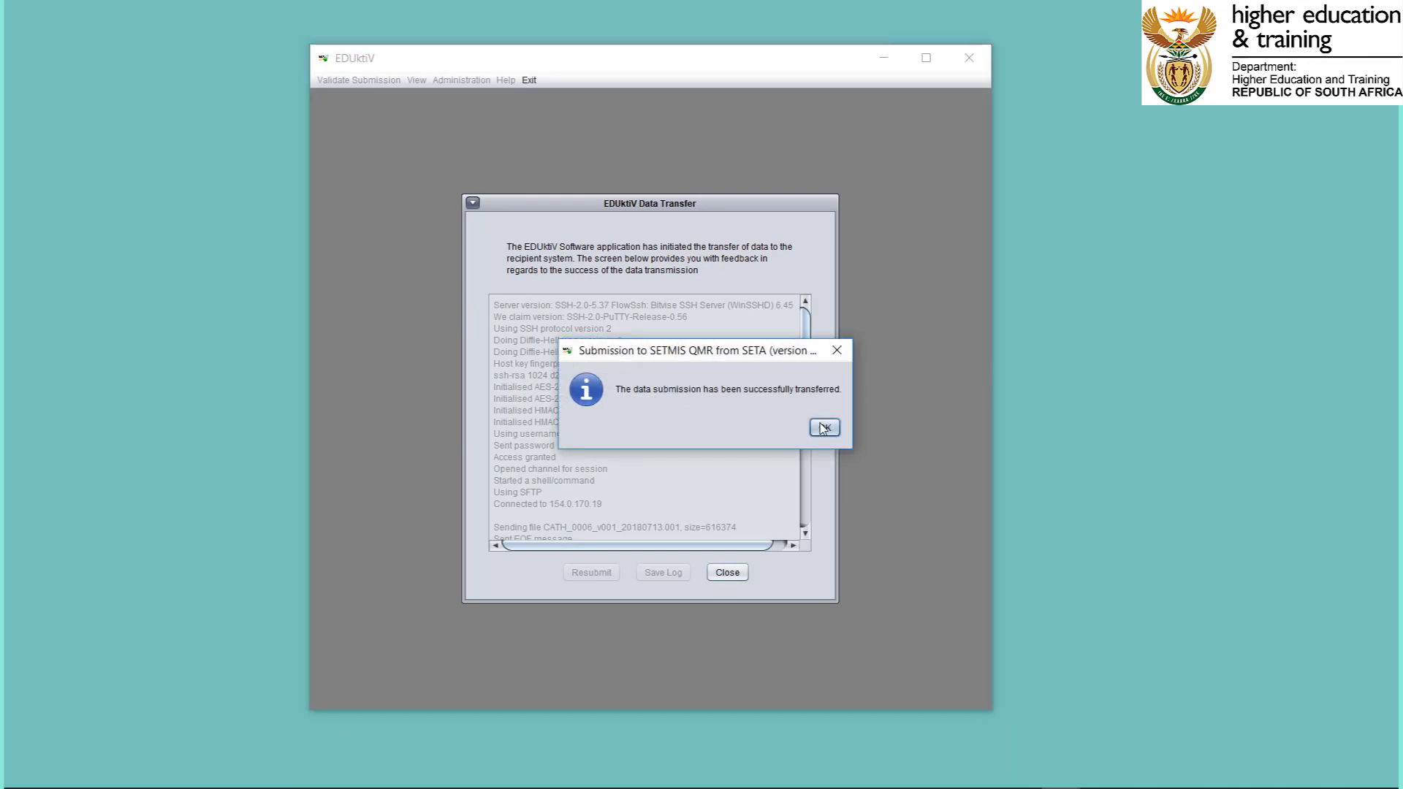
left_click(824, 428)
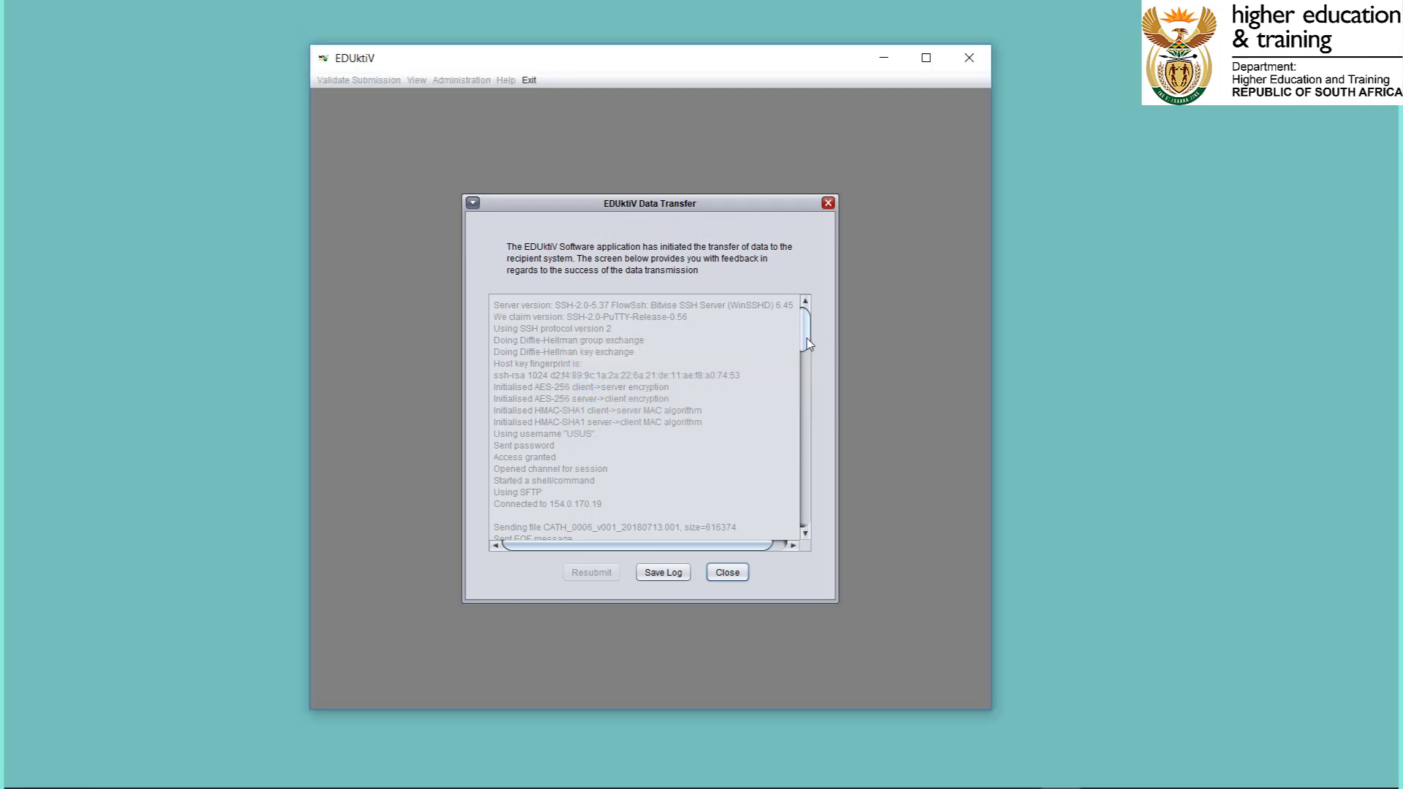
left_click_drag(807, 339, 808, 386)
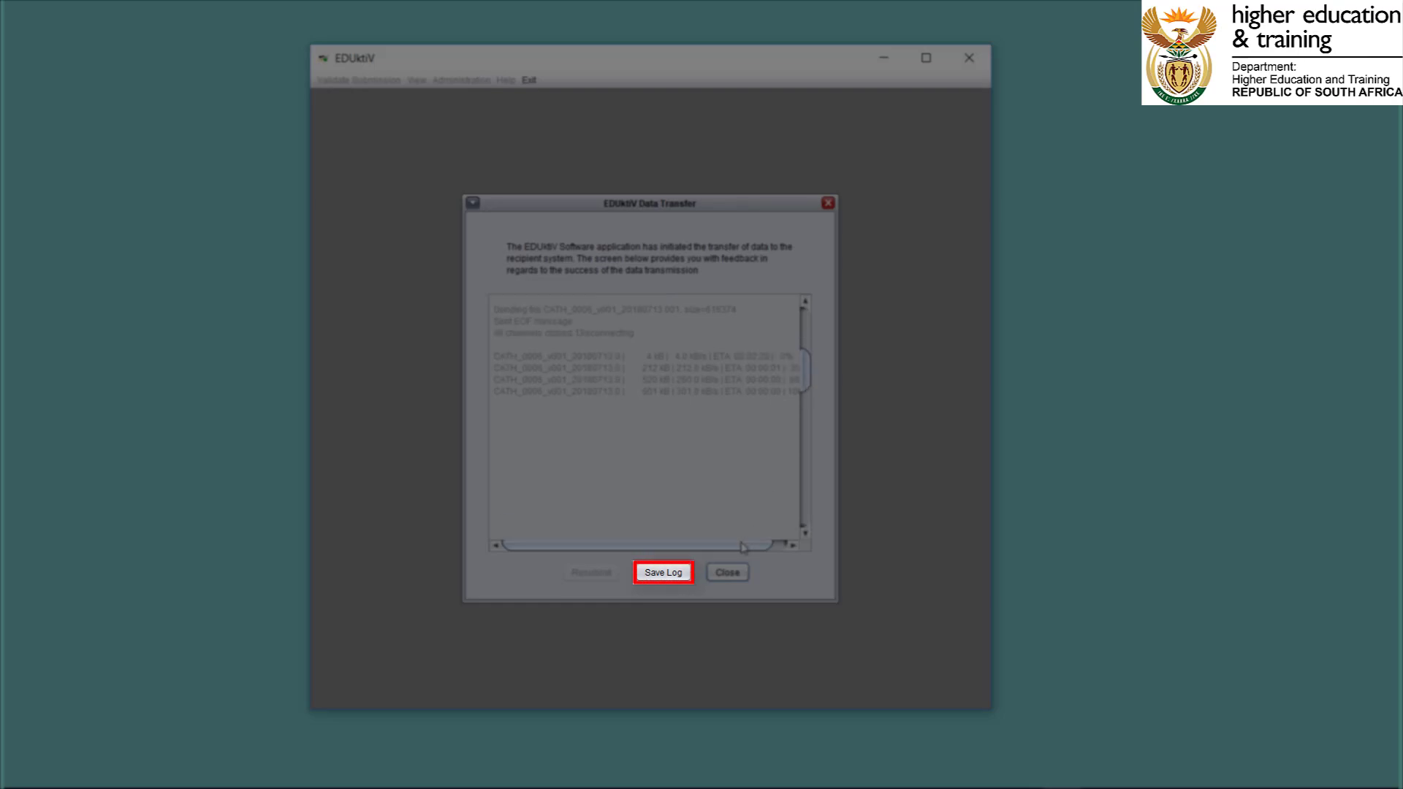
left_click_drag(742, 548, 701, 514)
left_click_drag(807, 372, 815, 272)
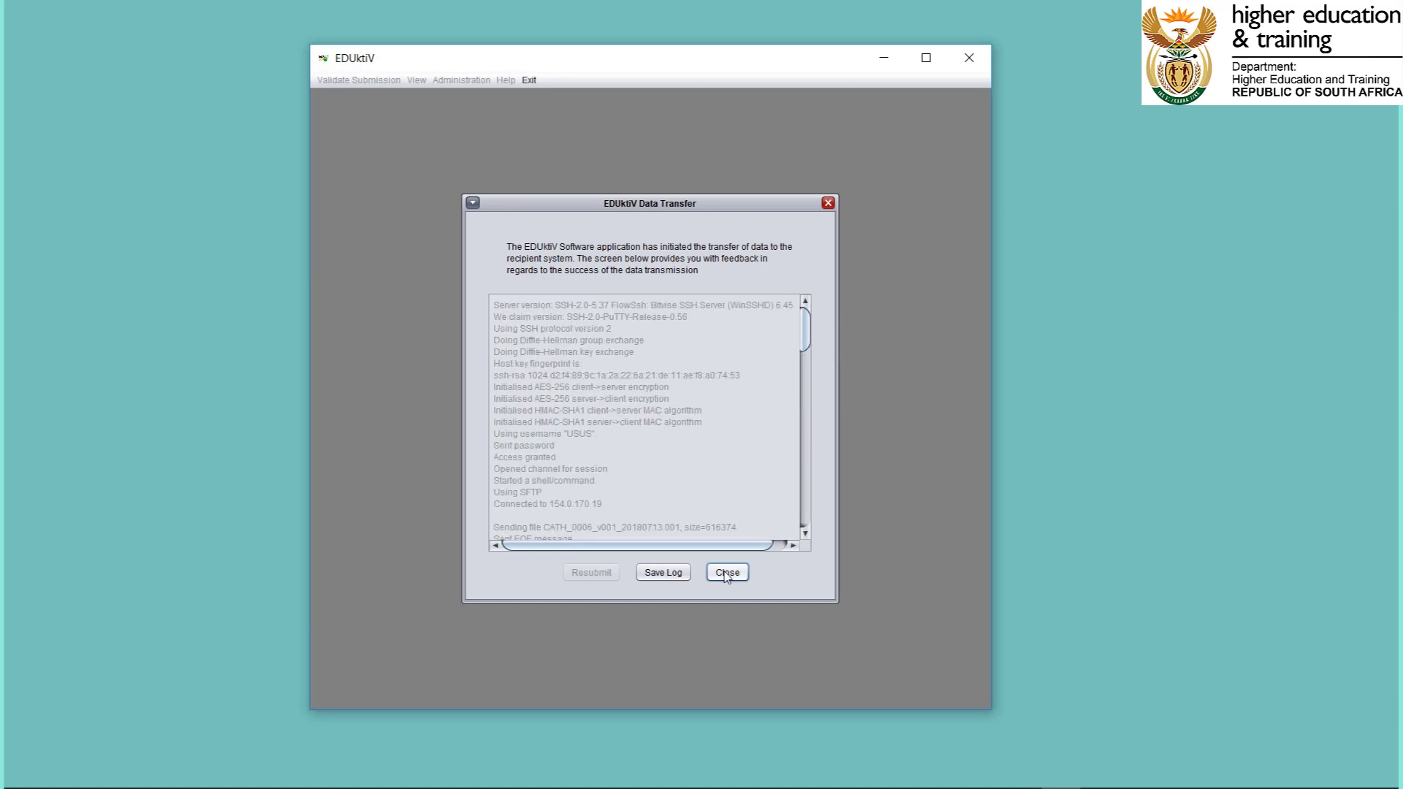
Start saving the transfer log and set the save location to C:\EDUktiV\SubmissionOut.
left_click(665, 574)
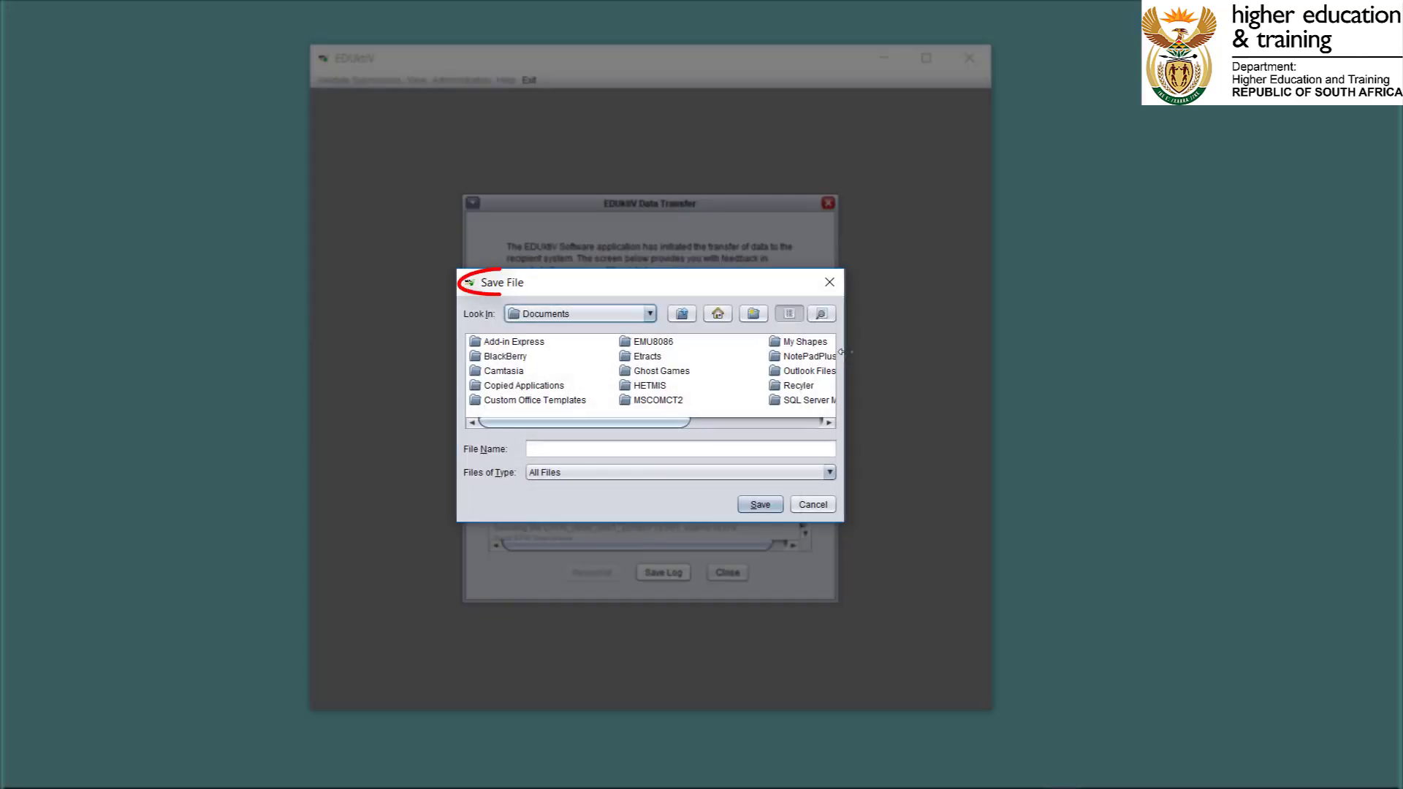
left_click_drag(774, 269, 776, 75)
left_click(625, 122)
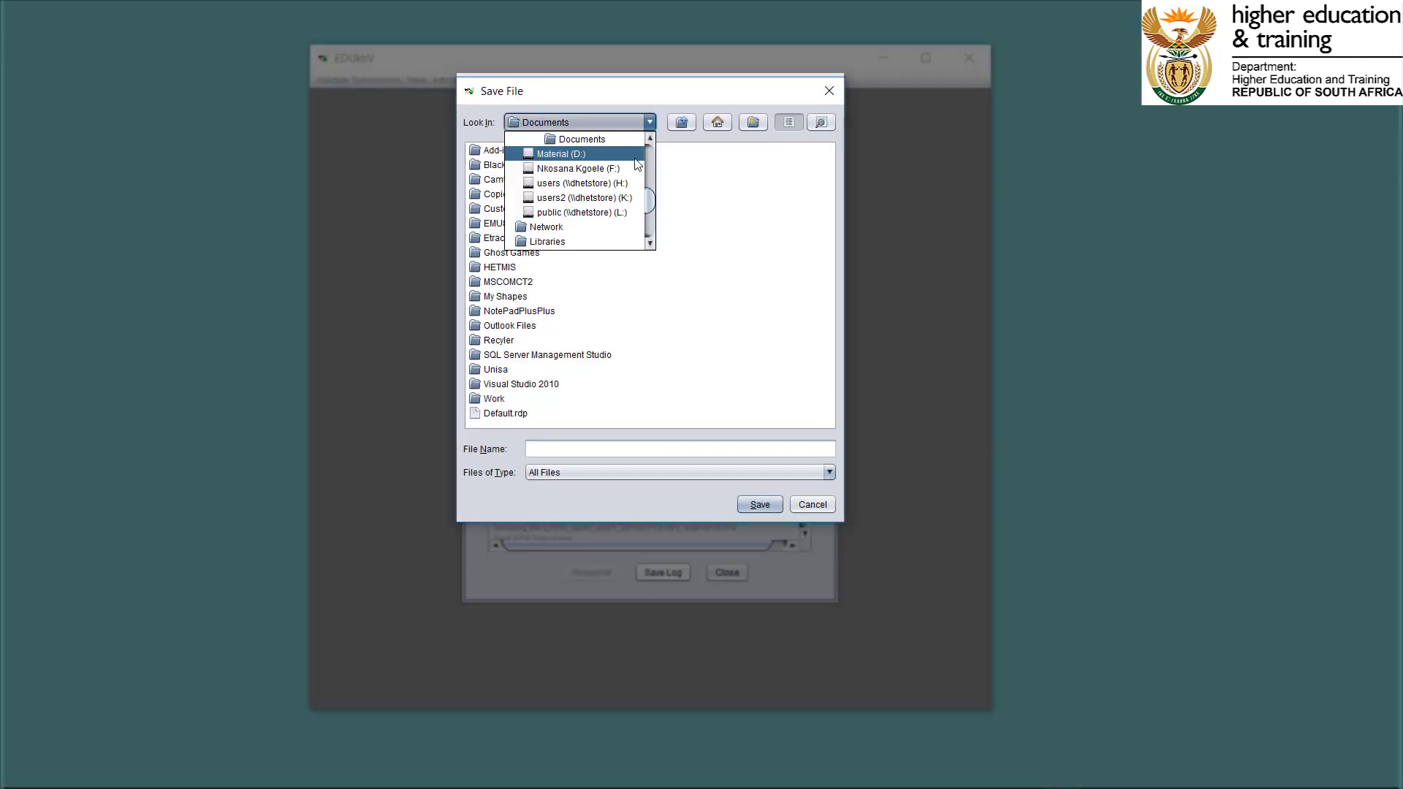
scroll(626, 159, "up", 2)
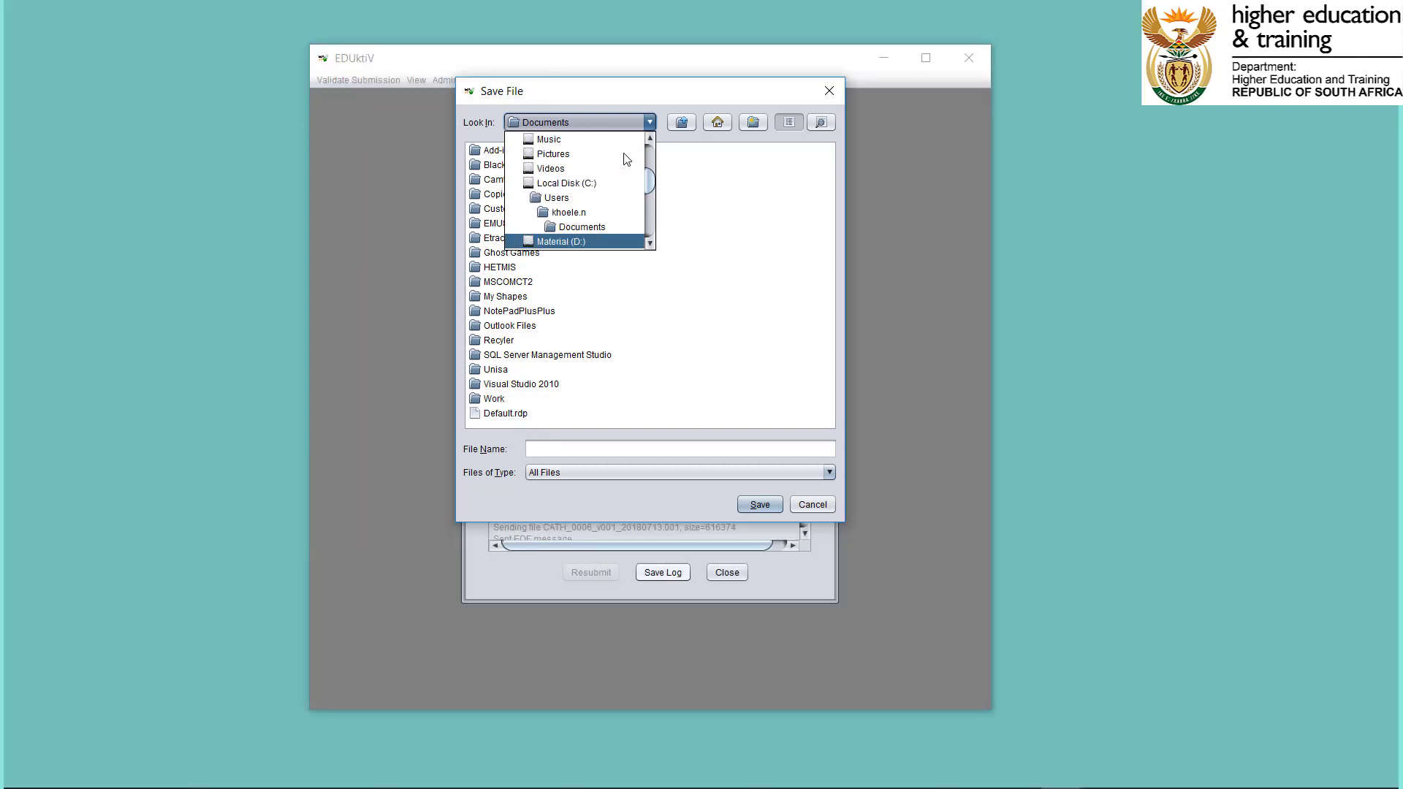
left_click(607, 188)
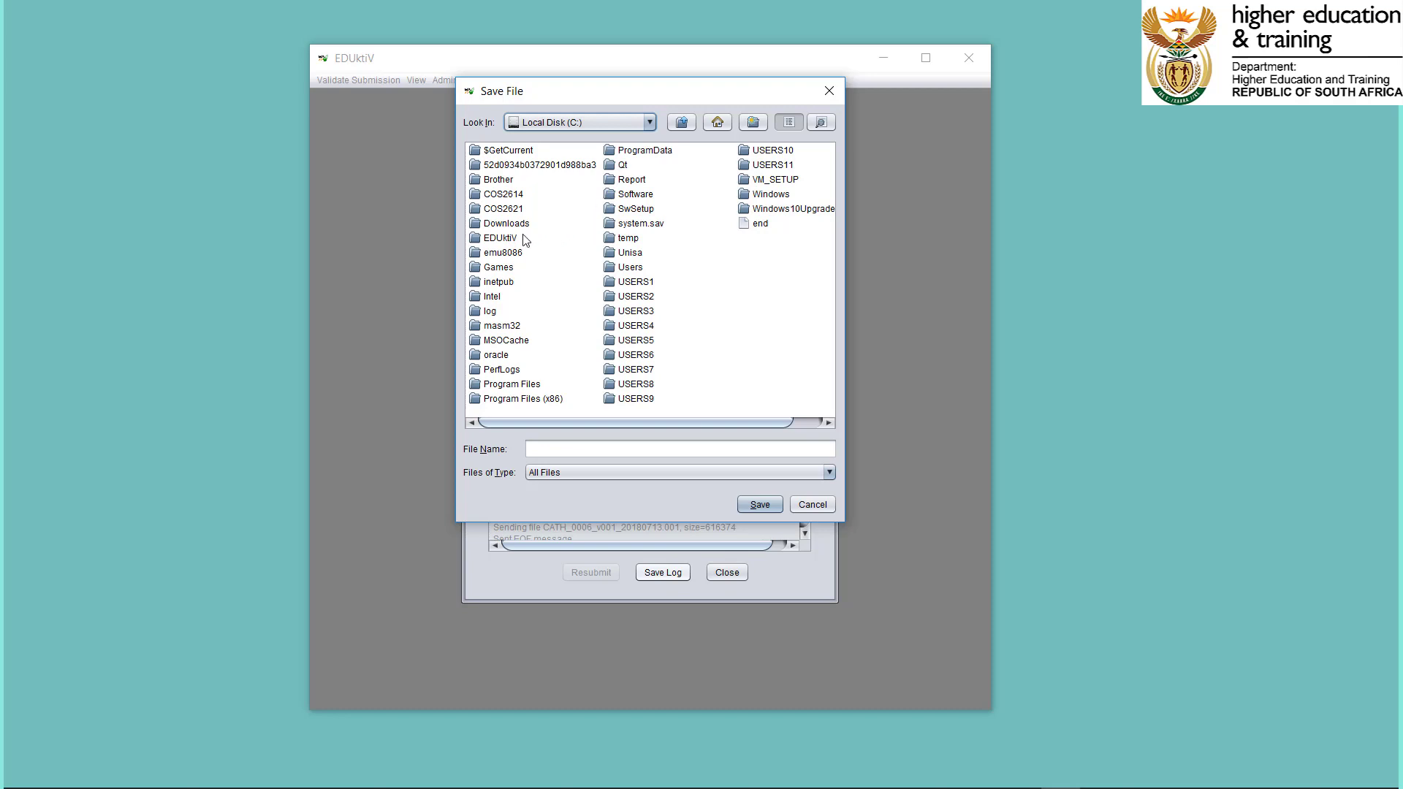
double_click(501, 238)
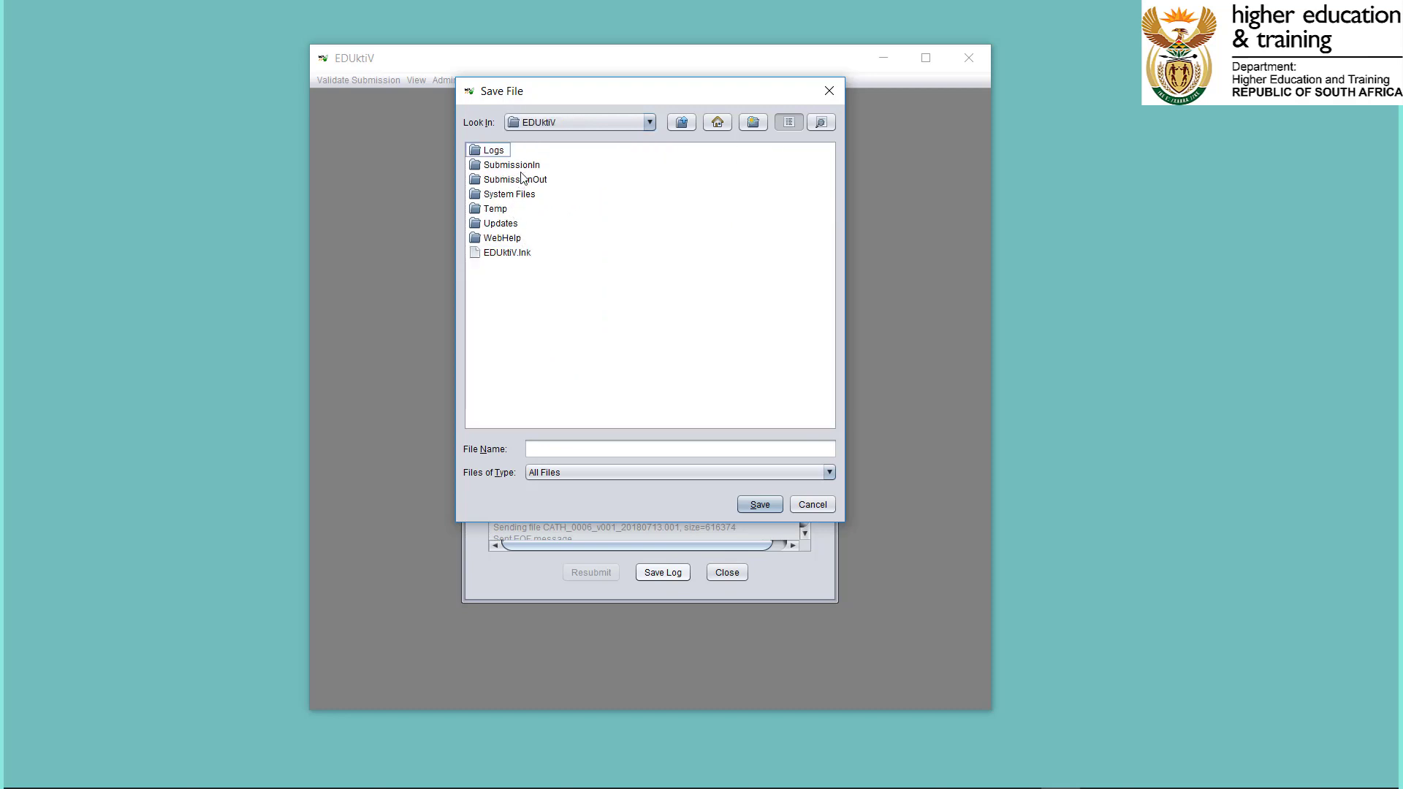
double_click(521, 178)
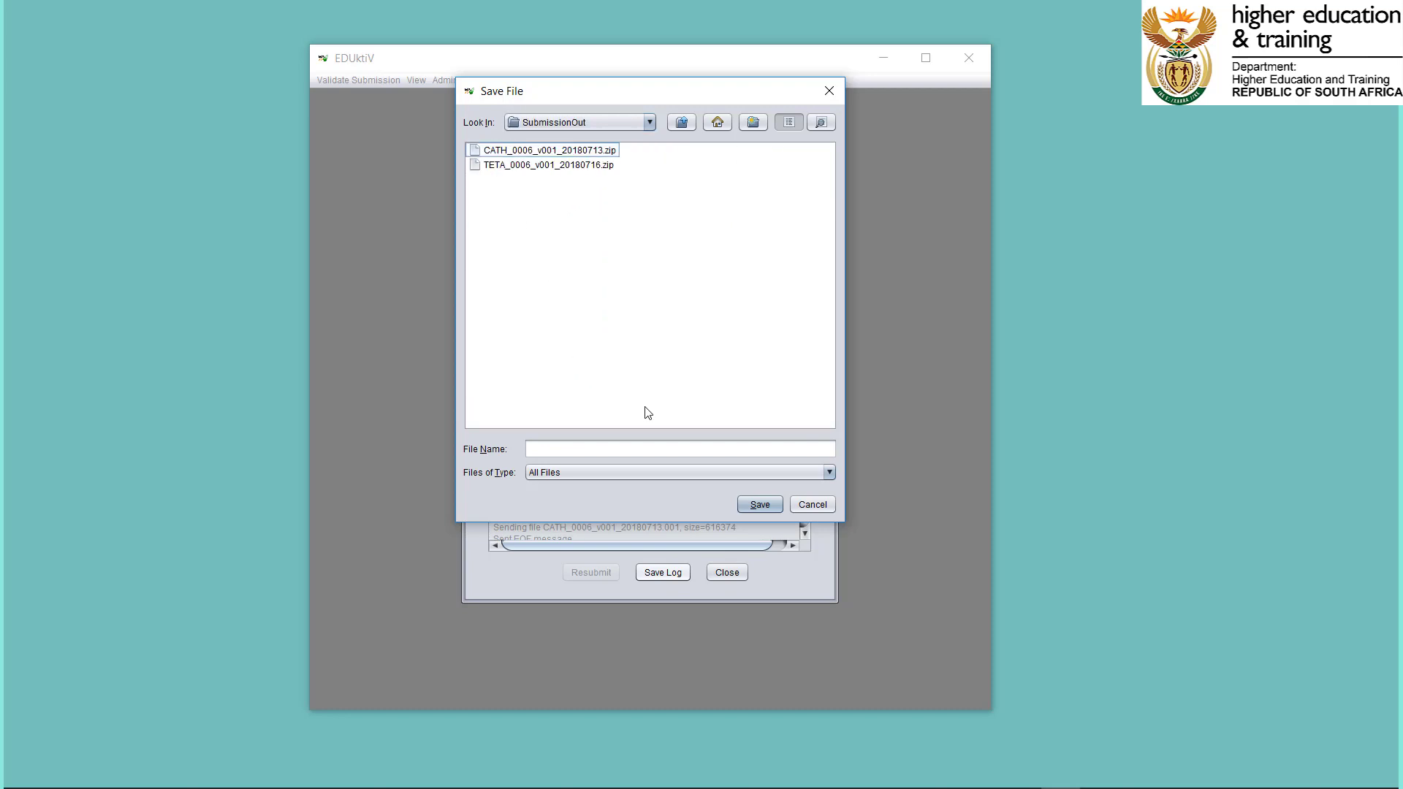
Save the transfer log under the file name 20180801_Sumbmission and acknowledge the system message.
left_click(628, 443)
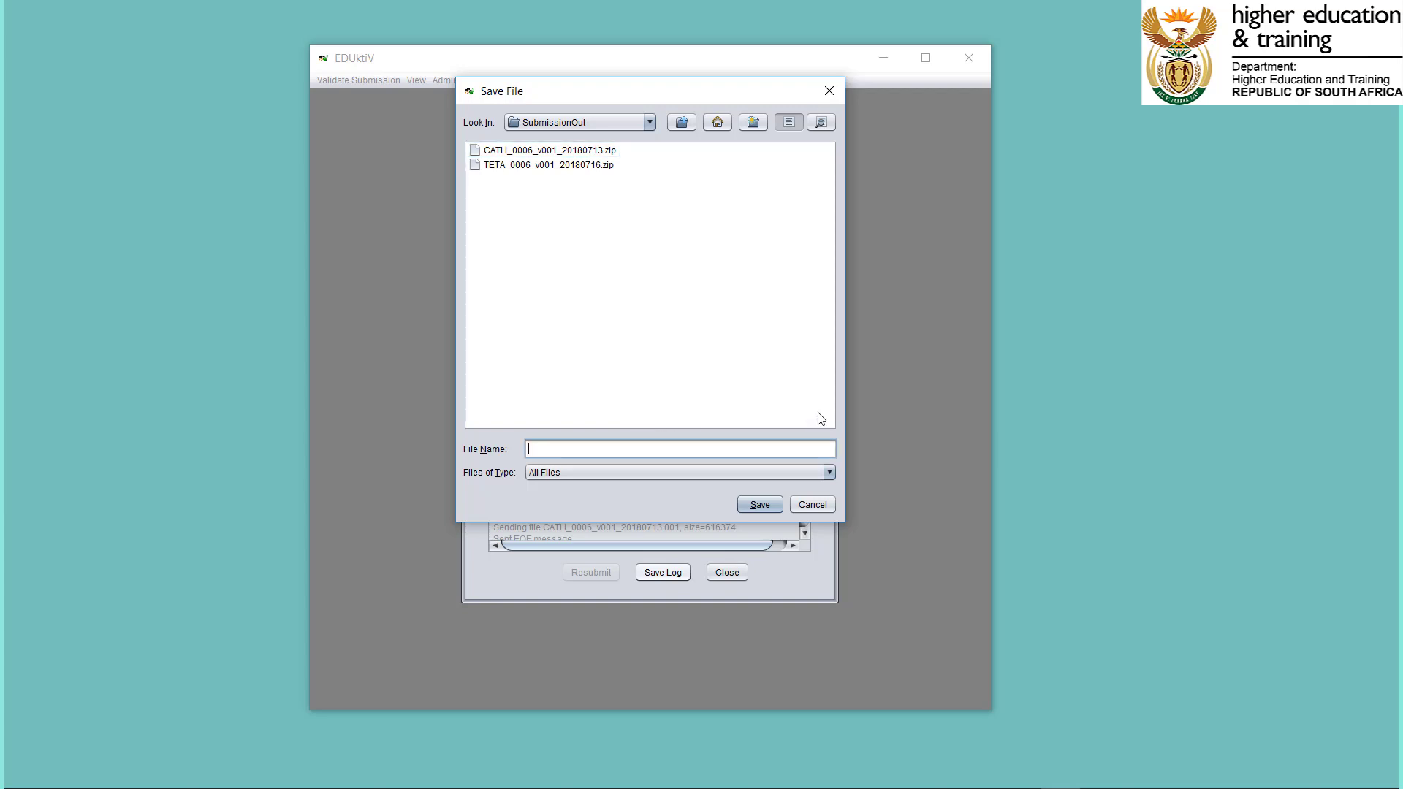
type("20180801S")
key("BackSpace")
type("_Sumbission")
key("BackSpace")
key("BackSpace")
key("BackSpace")
key("BackSpace")
key("BackSpace")
type("mission")
left_click(776, 505)
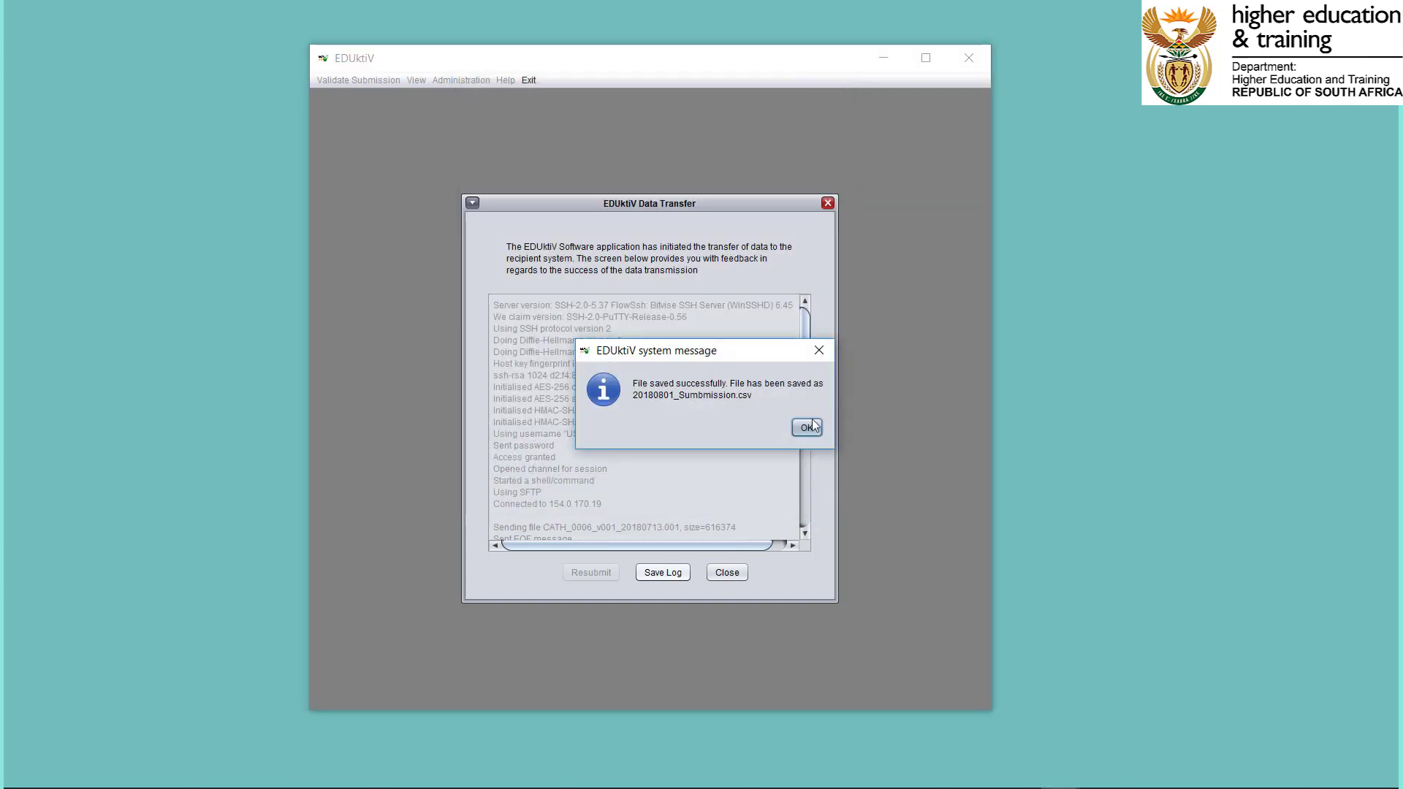
left_click(806, 425)
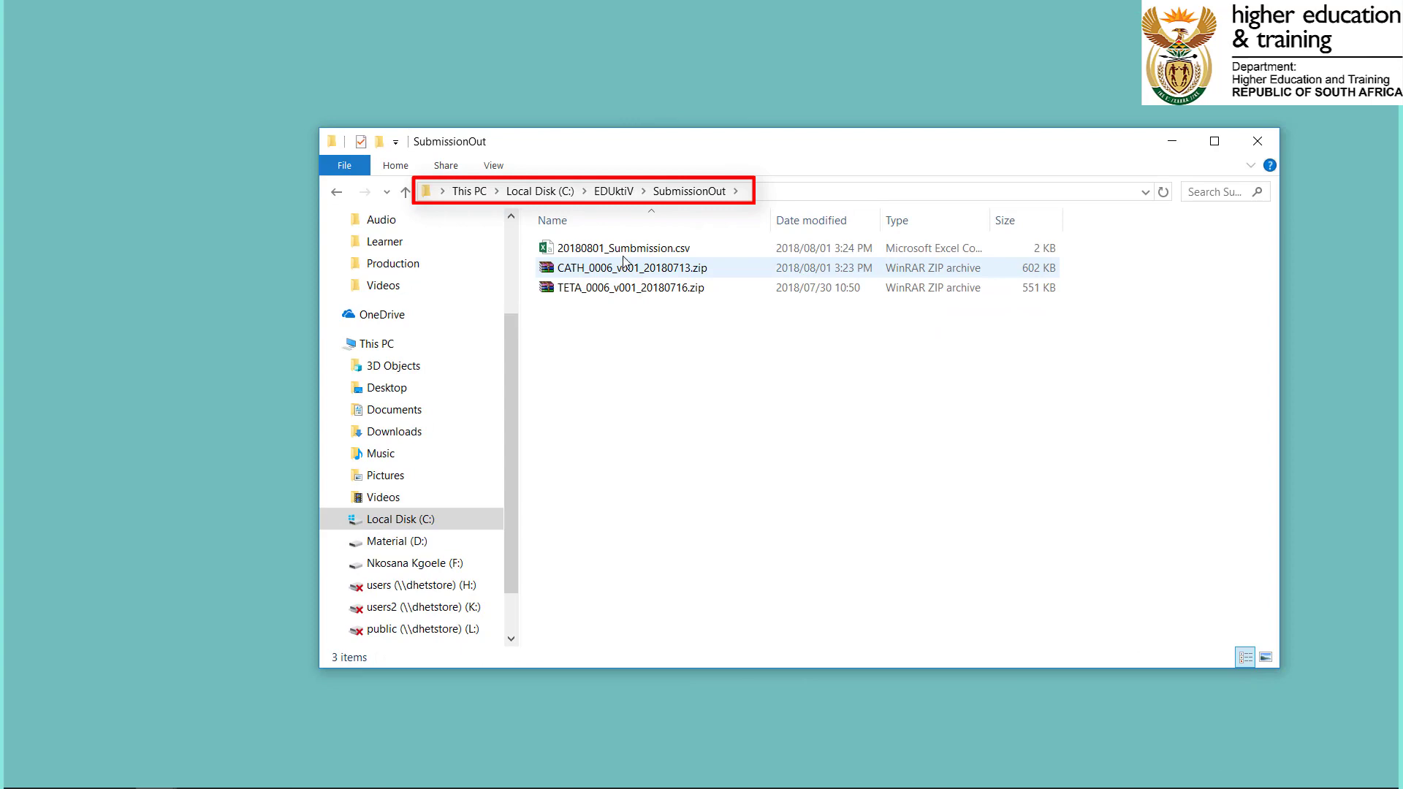
Open 20180801_Sumbmission.csv from the SubmissionOut folder in Excel and fit column A's width to its contents.
left_click(622, 252)
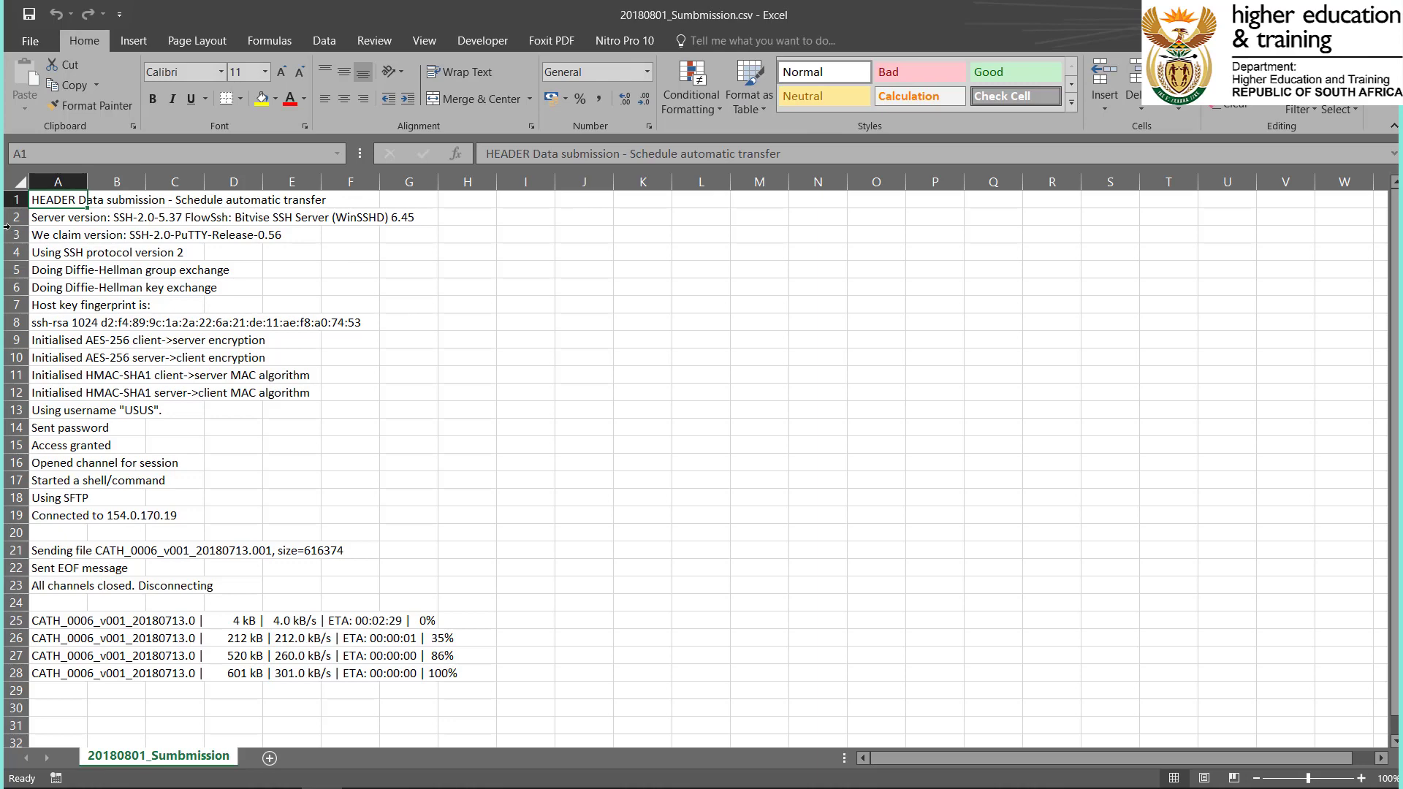
left_click(19, 181)
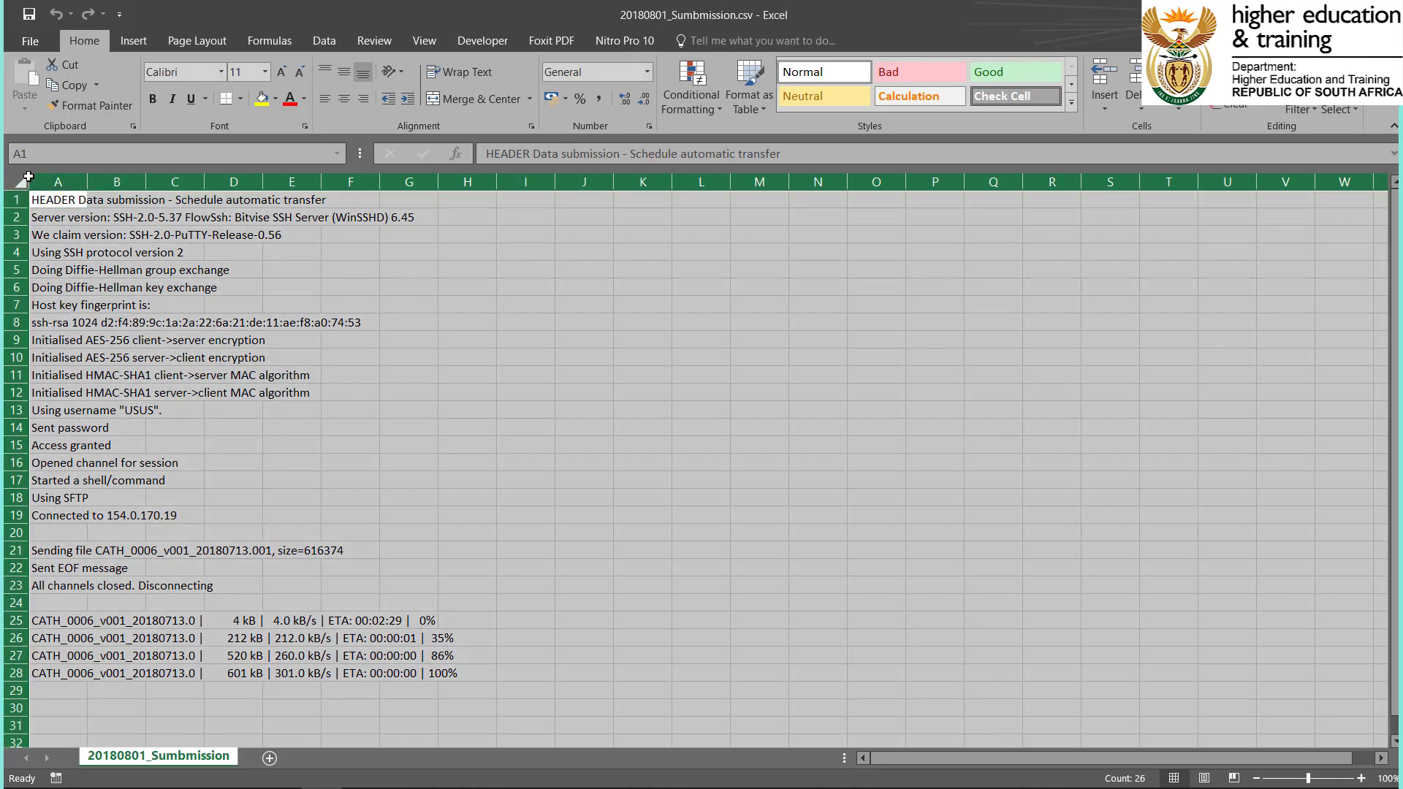
left_click(57, 182)
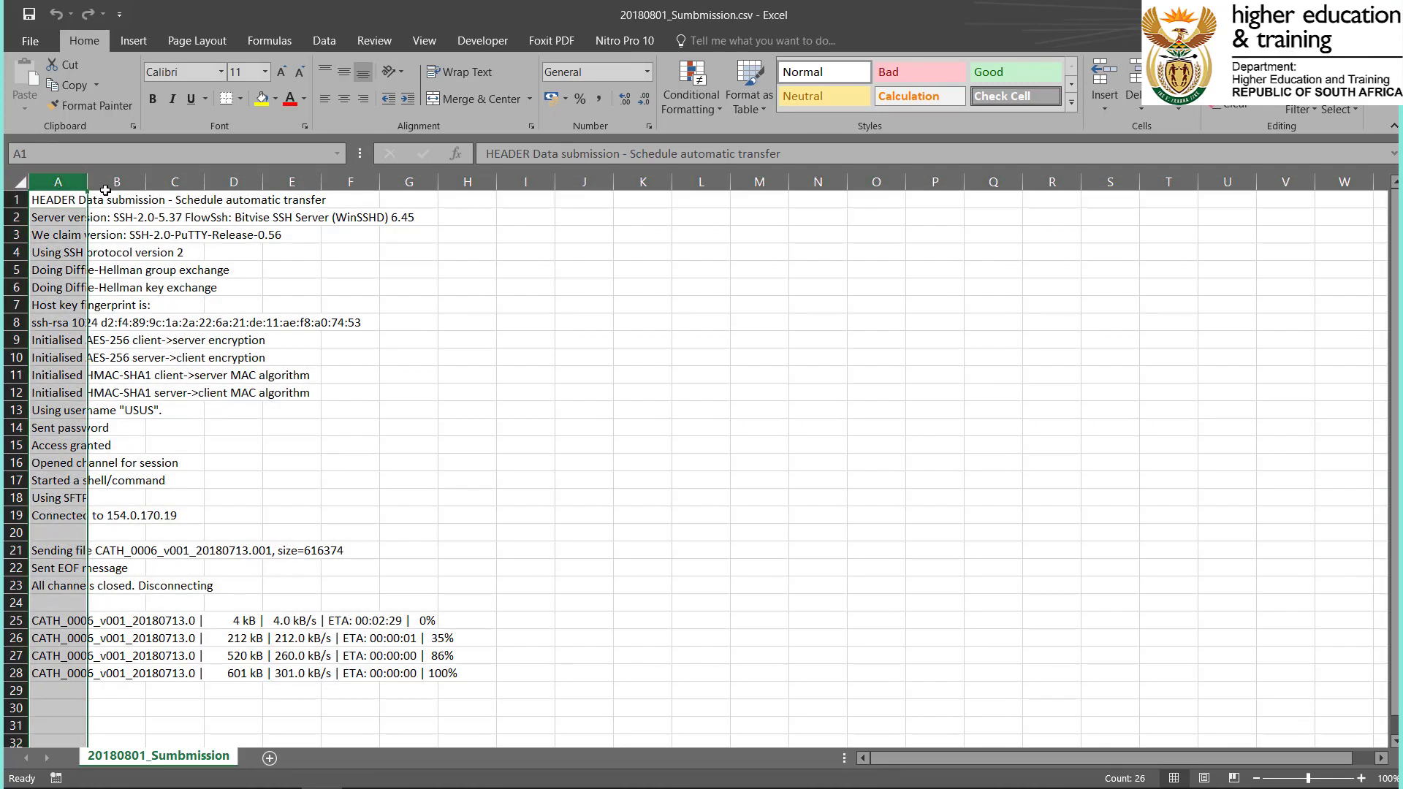
double_click(87, 178)
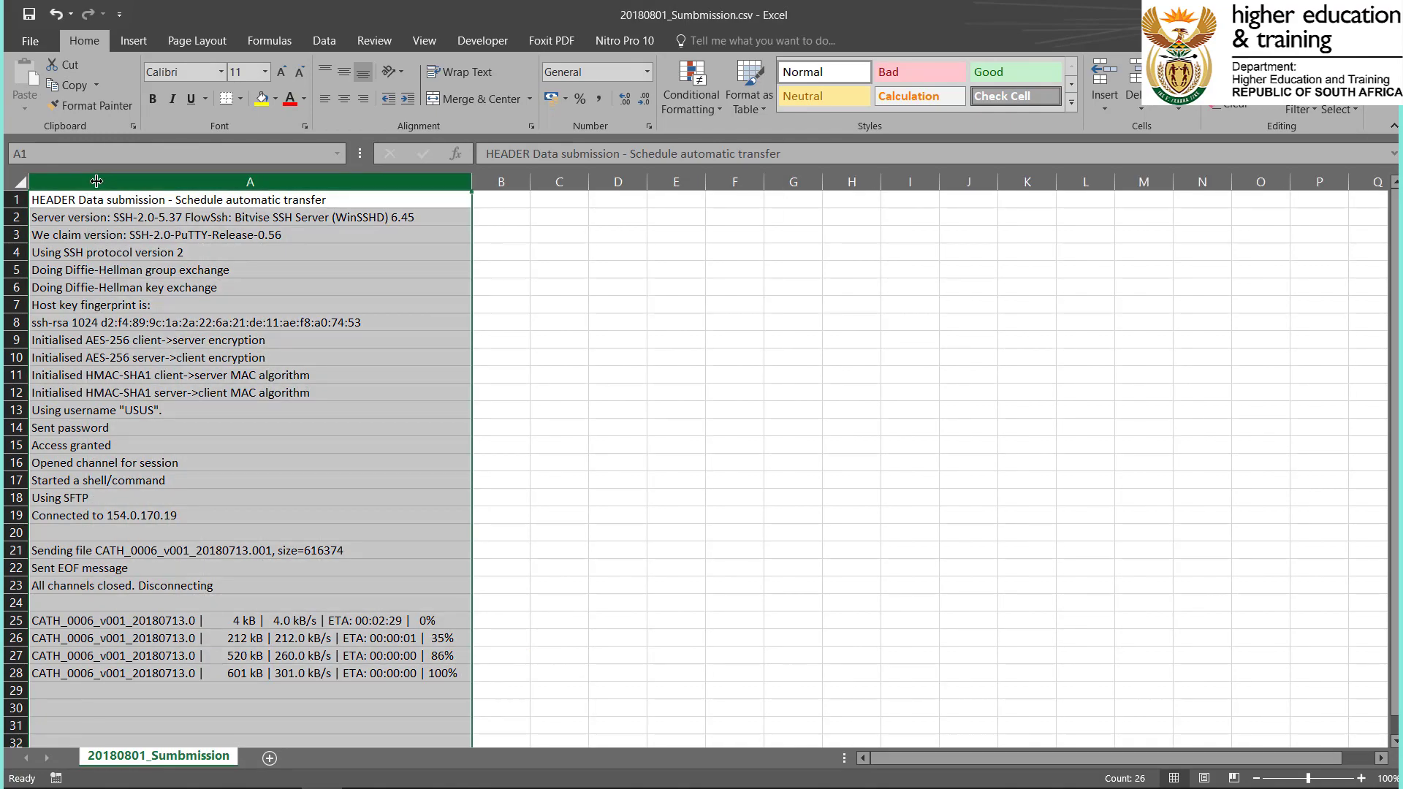
left_click(732, 411)
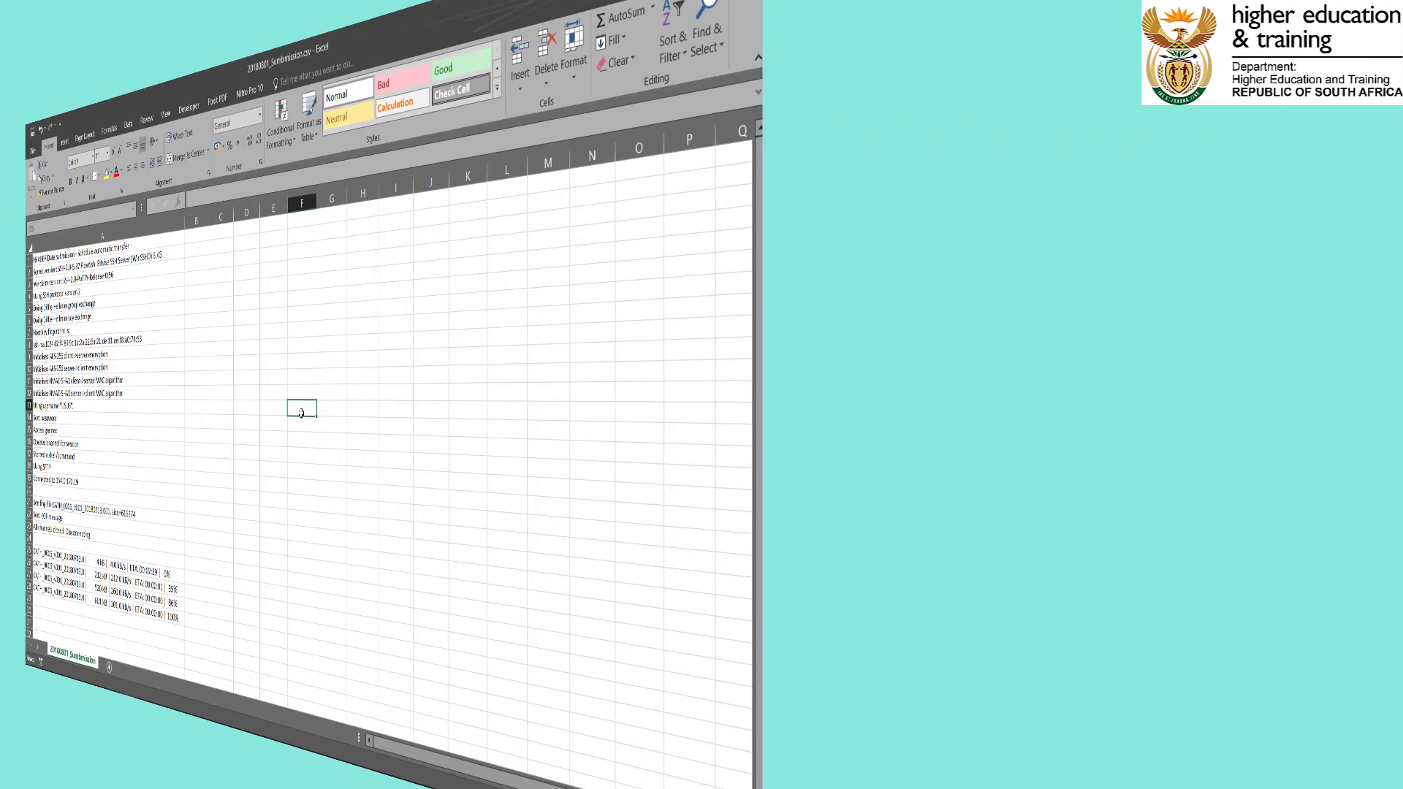